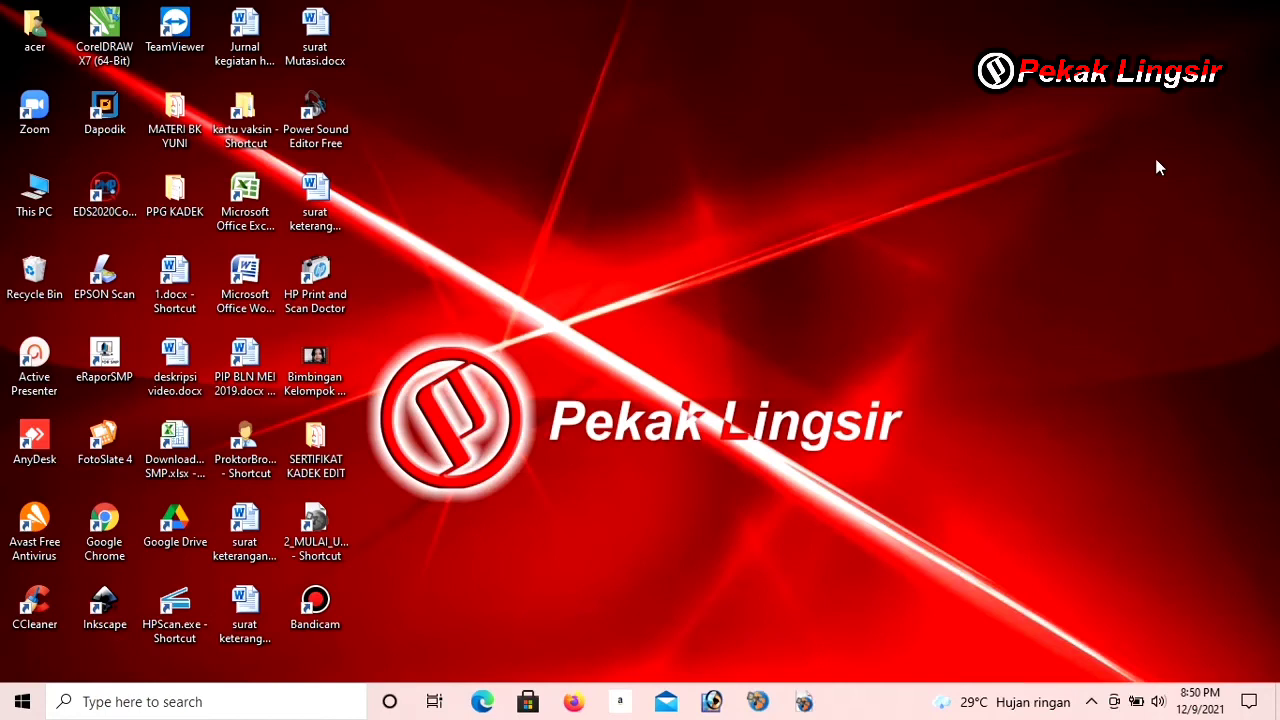
Step: Launch Microsoft Publisher 2010 from the Microsoft Office program group
left_click(24, 701)
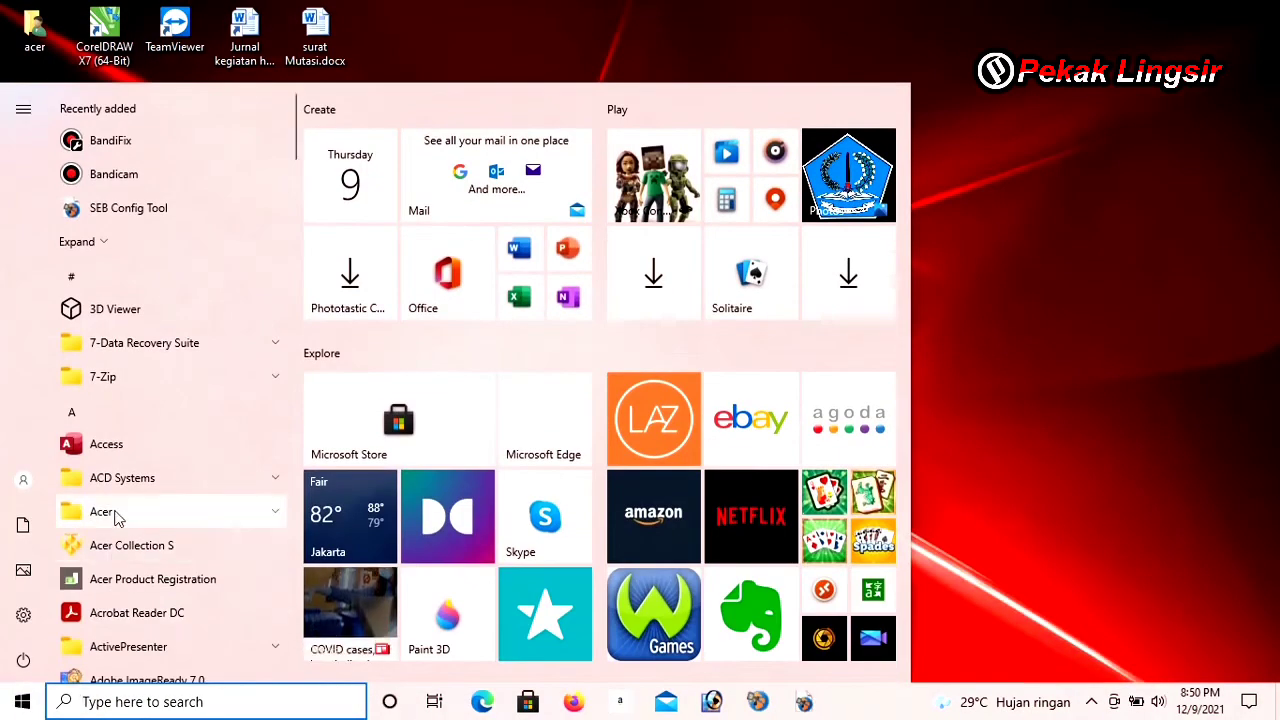
scroll(124, 414, "down", 3)
scroll(124, 414, "down", 3)
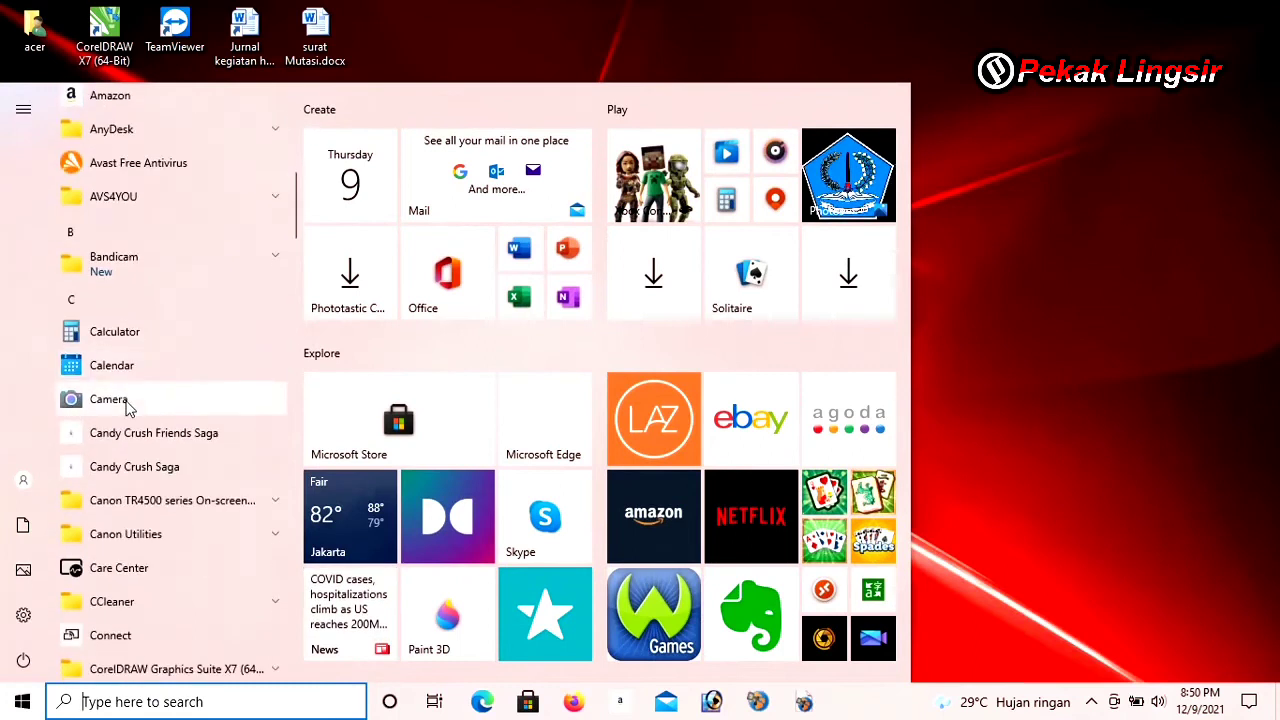
scroll(132, 402, "down", 1)
scroll(132, 402, "down", 5)
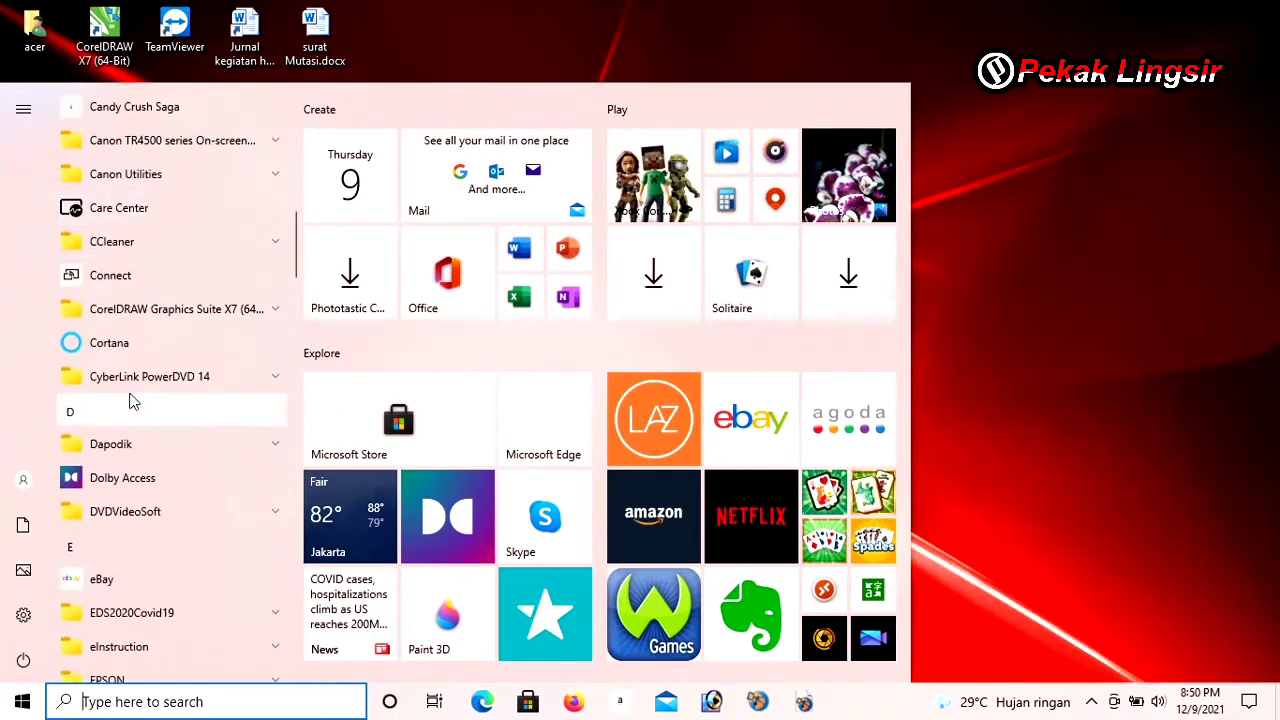
scroll(132, 408, "down", 6)
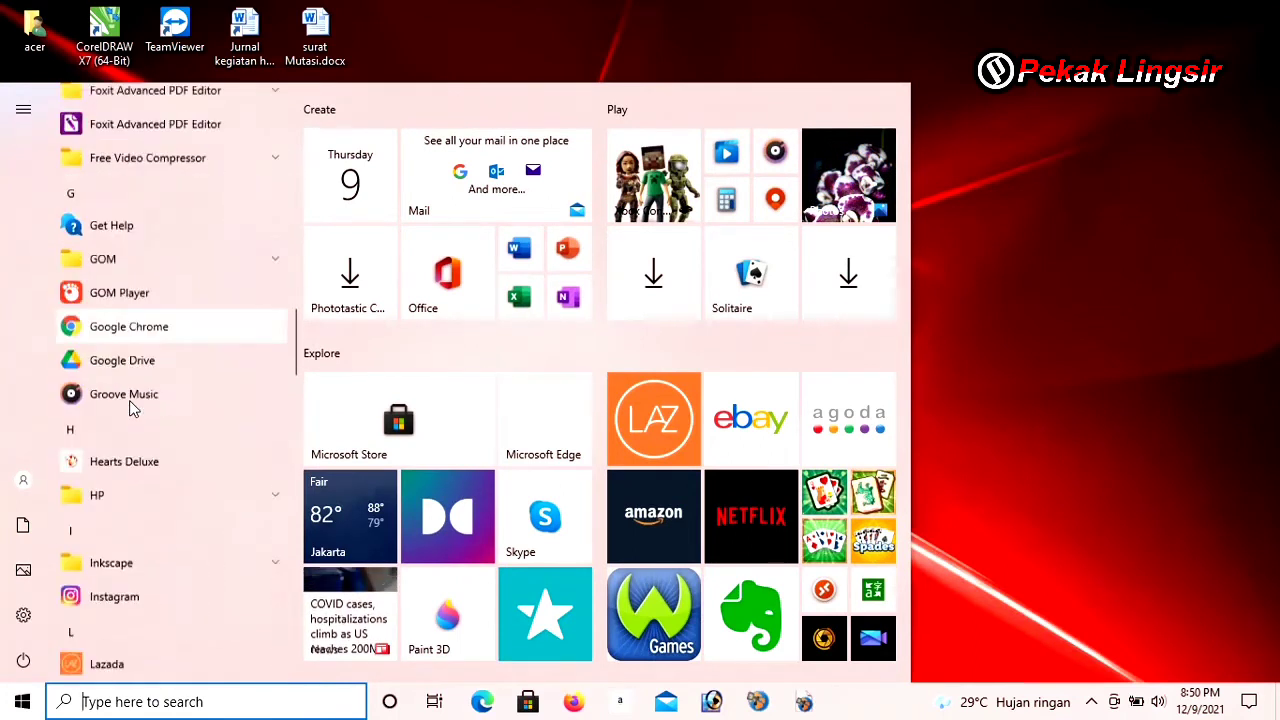
scroll(130, 410, "down", 3)
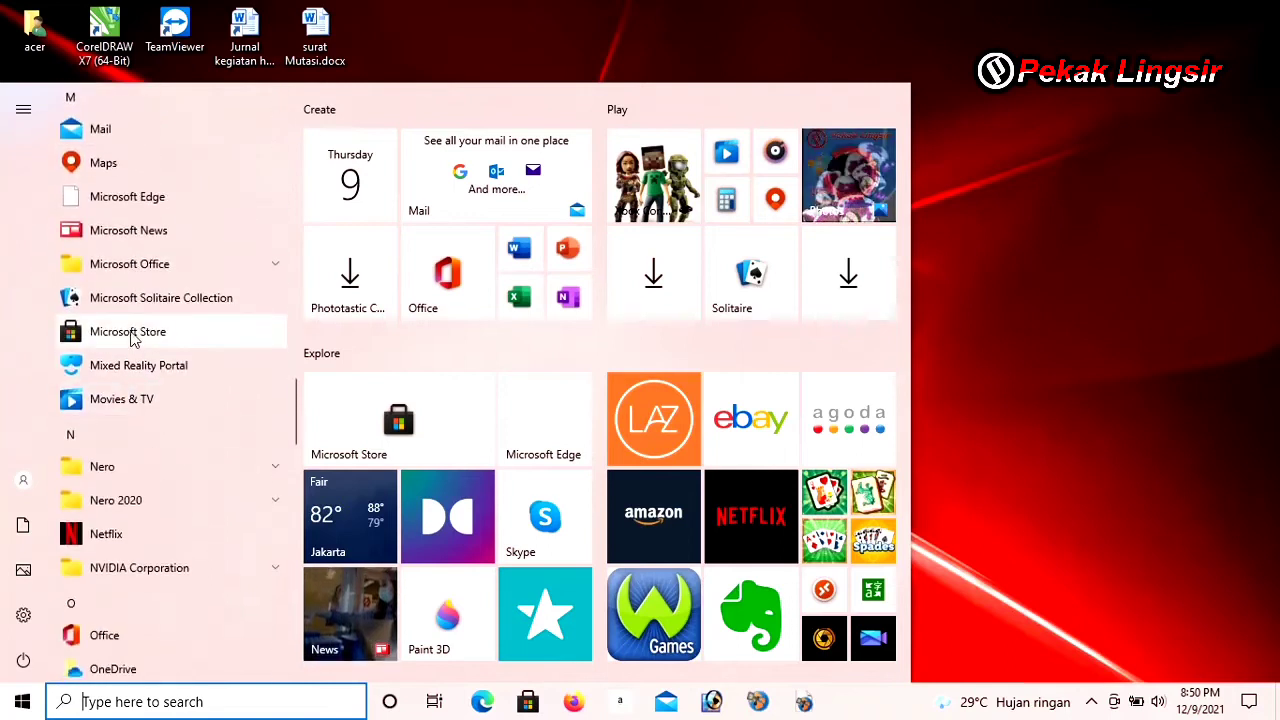
left_click(229, 271)
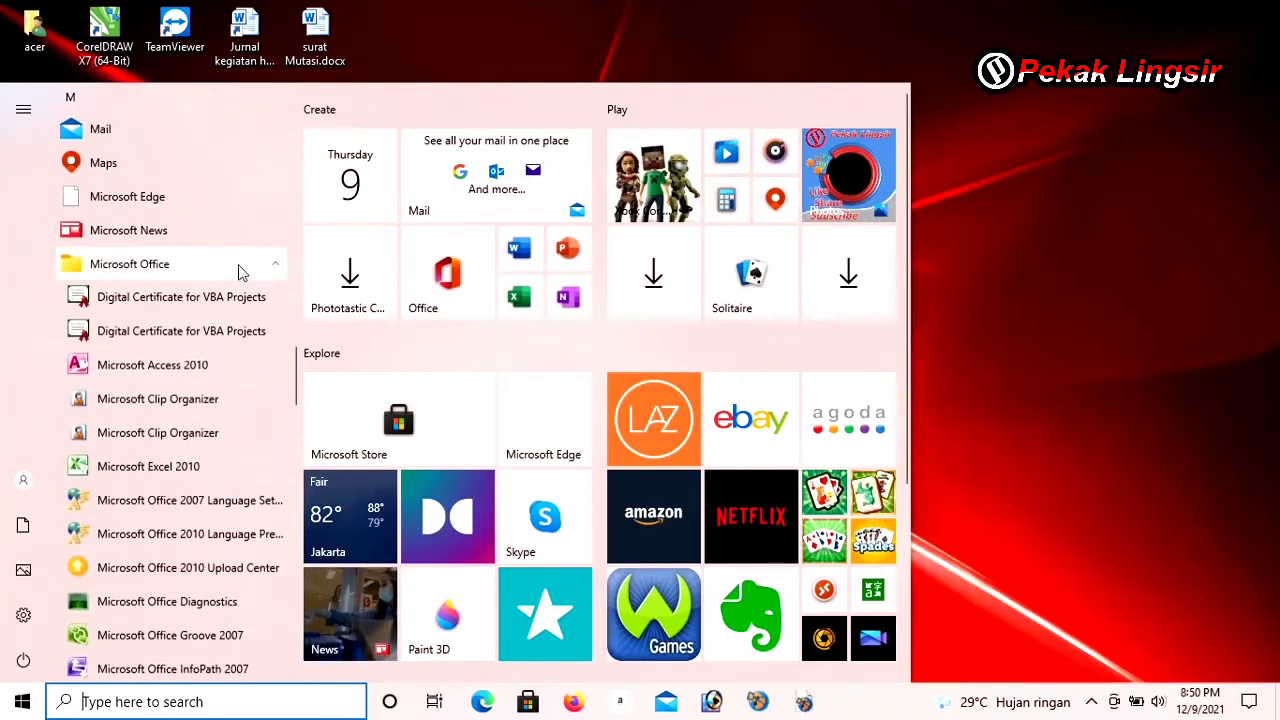
scroll(171, 323, "down", 3)
scroll(165, 333, "down", 5)
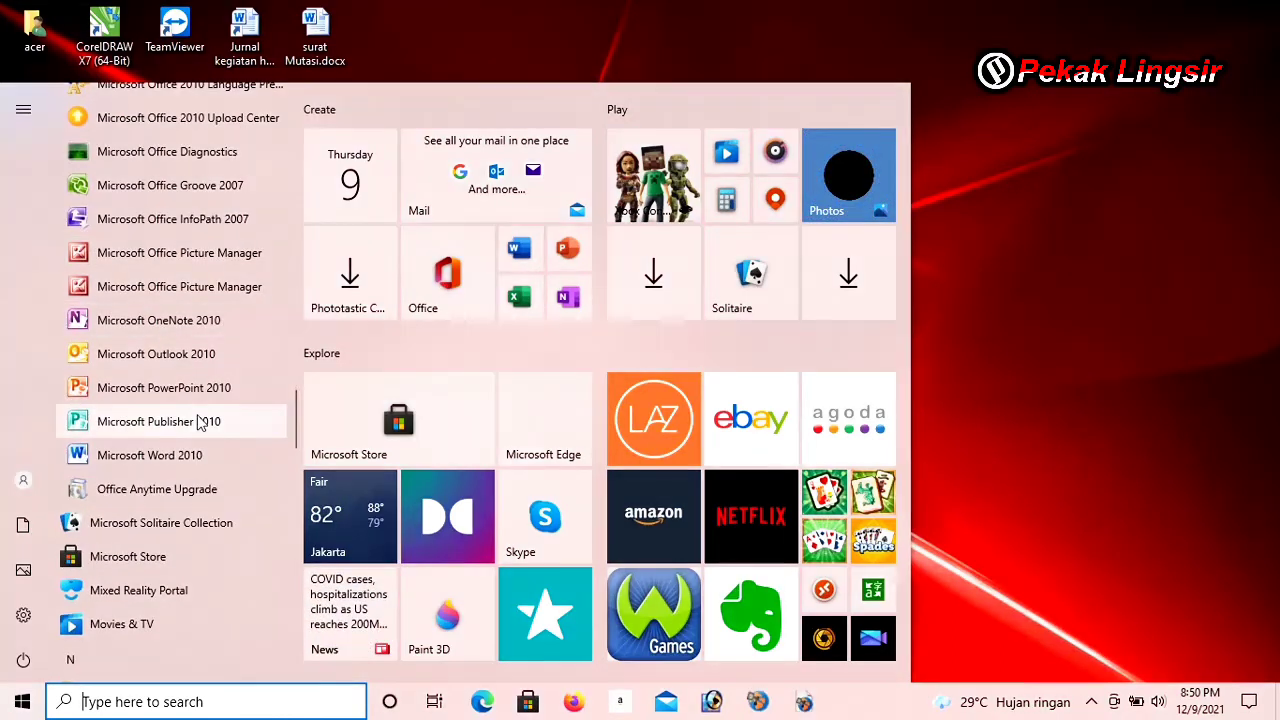
left_click(200, 423)
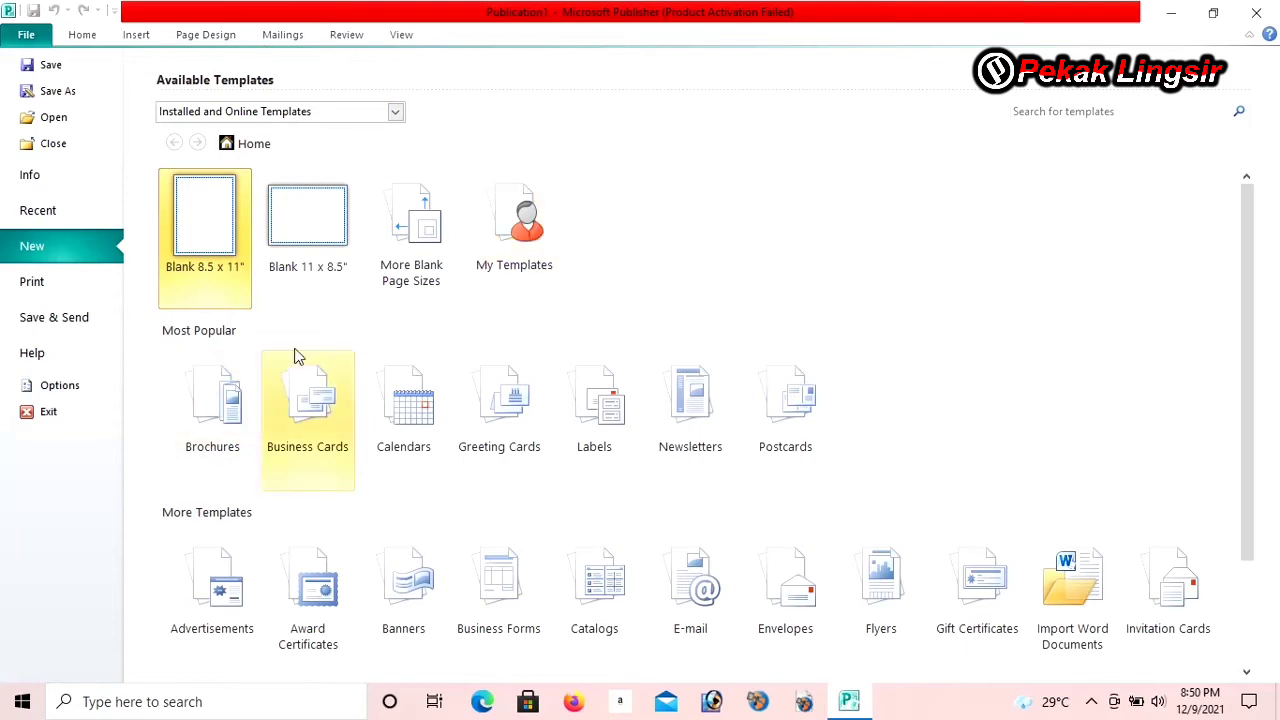
Step: Choose the Pixel design from the full-page calendar templates and apply the Sagebrush color scheme to it
left_click(410, 418)
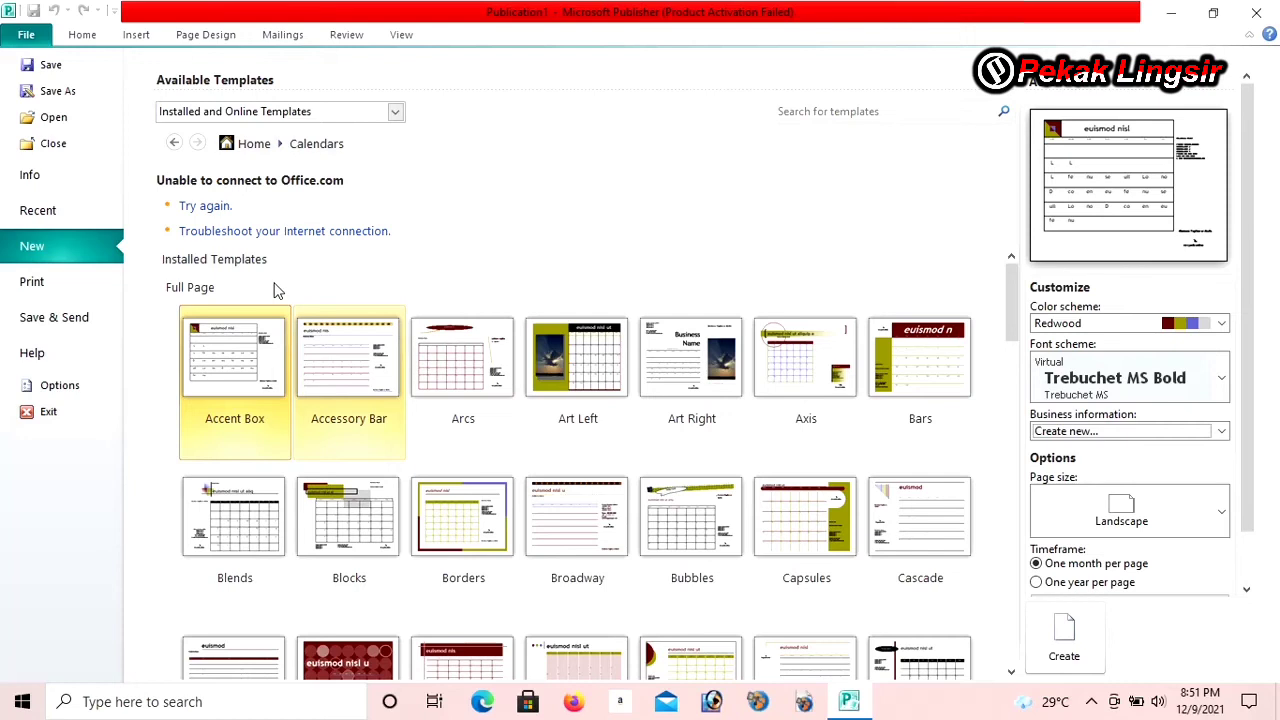
scroll(605, 290, "down", 2)
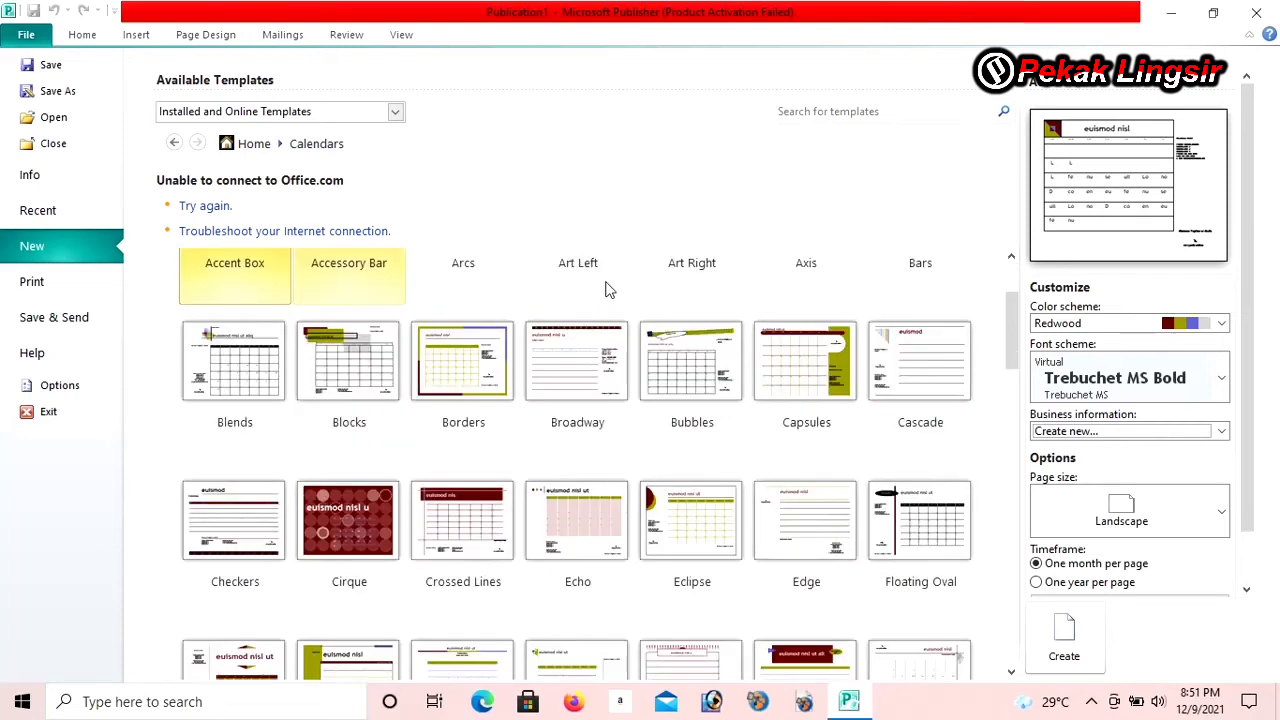
scroll(605, 290, "down", 2)
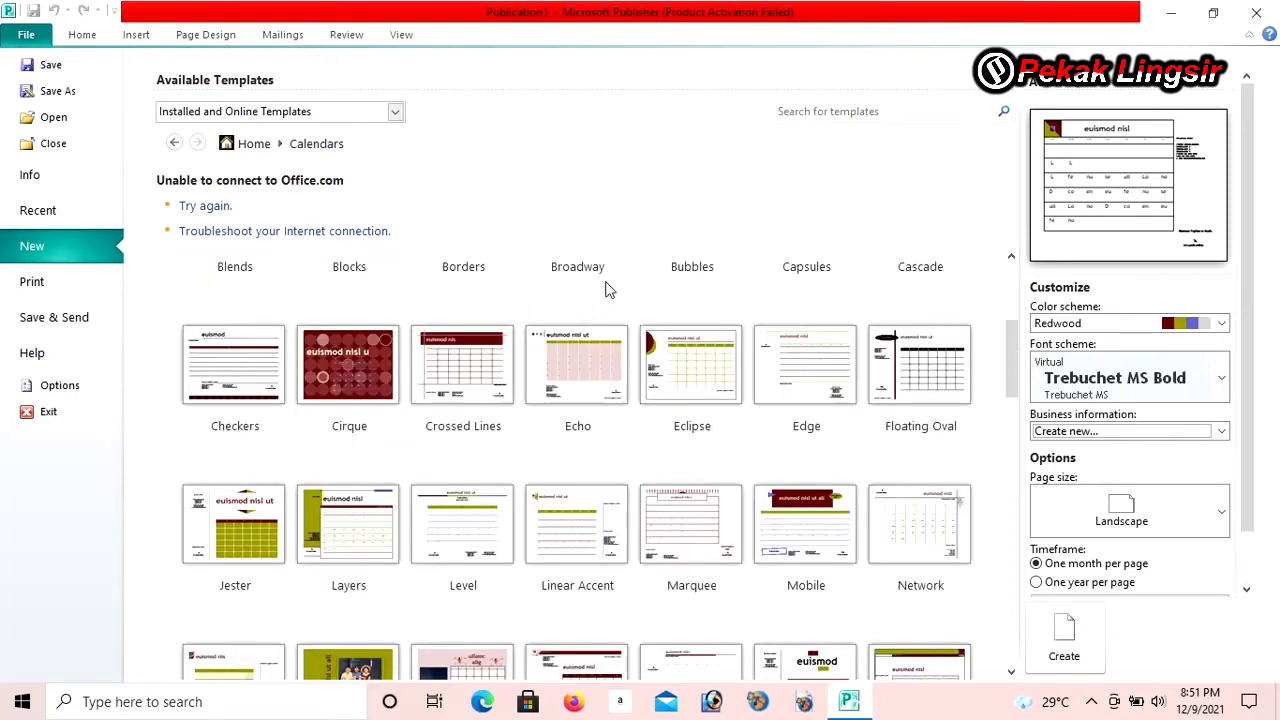
scroll(605, 290, "down", 2)
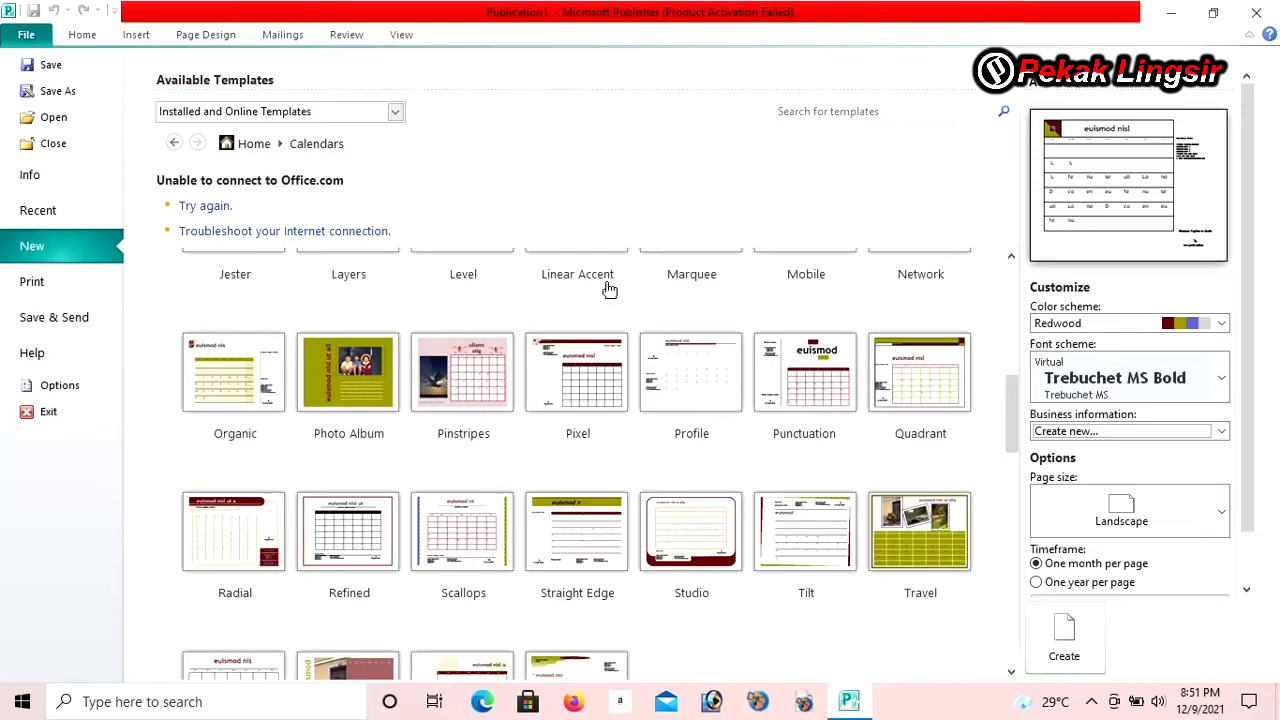
scroll(608, 290, "down", 1)
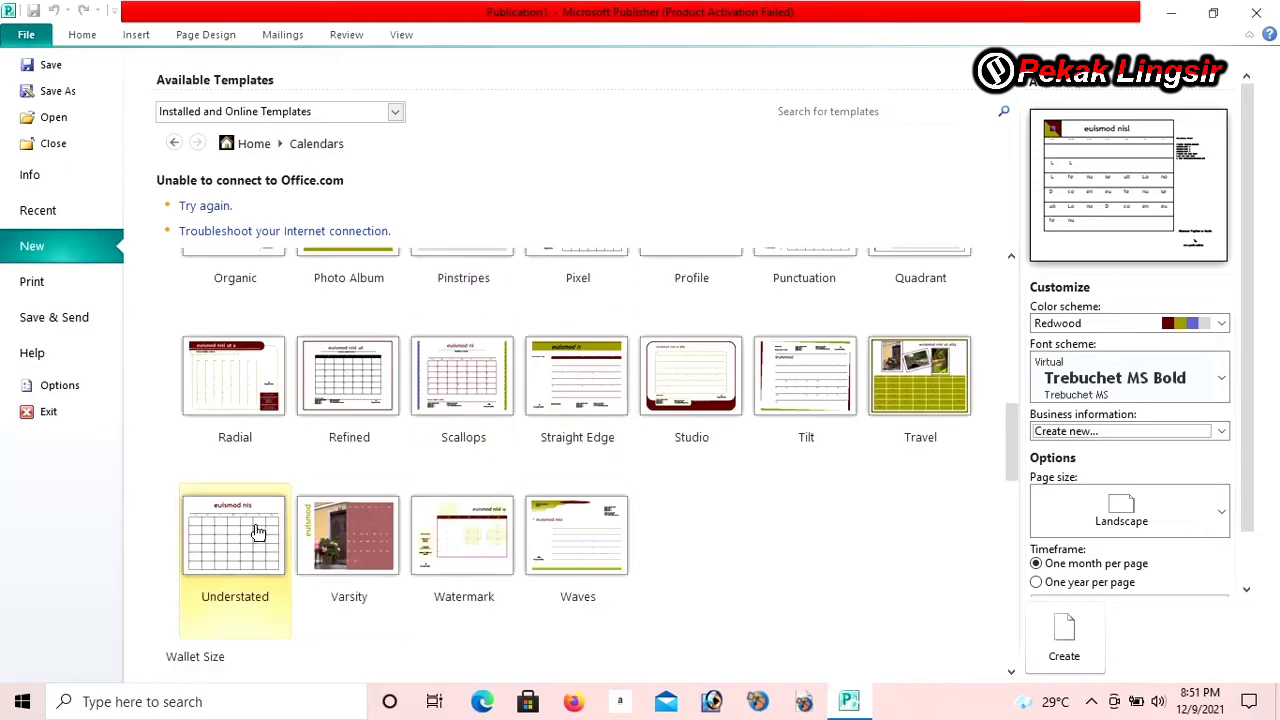
scroll(612, 412, "up", 1)
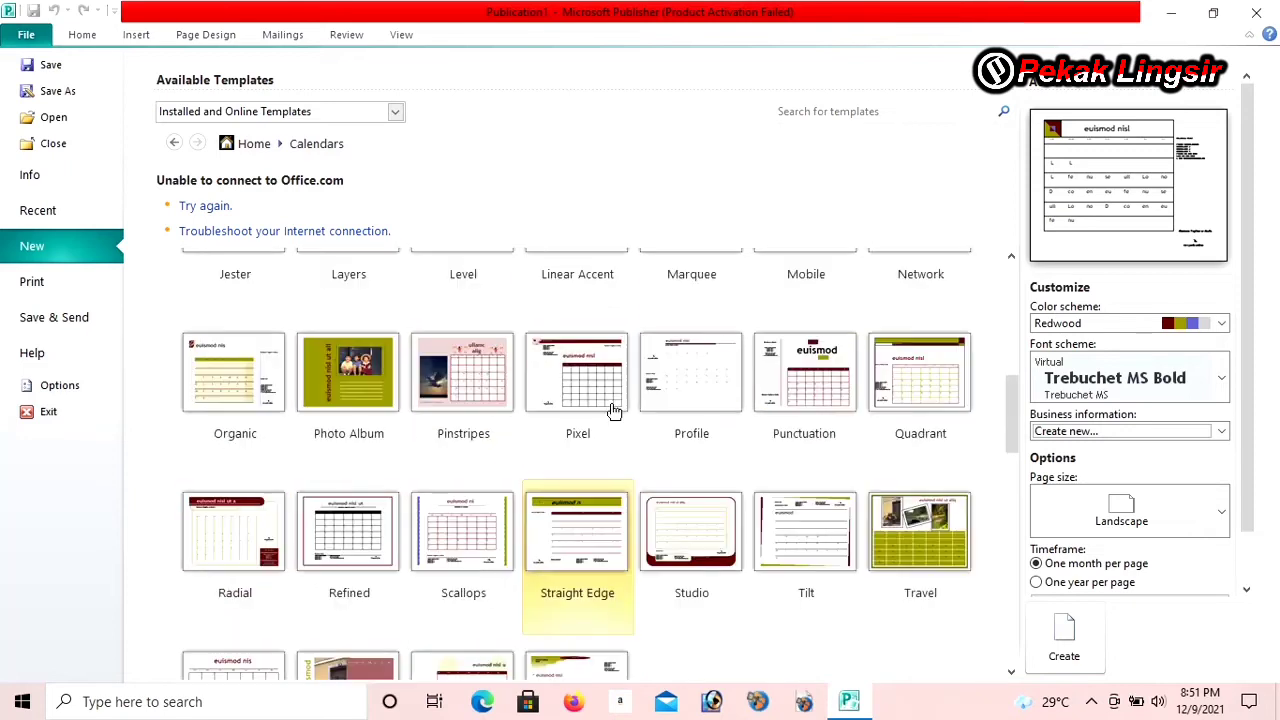
scroll(614, 412, "up", 1)
scroll(614, 412, "up", 2)
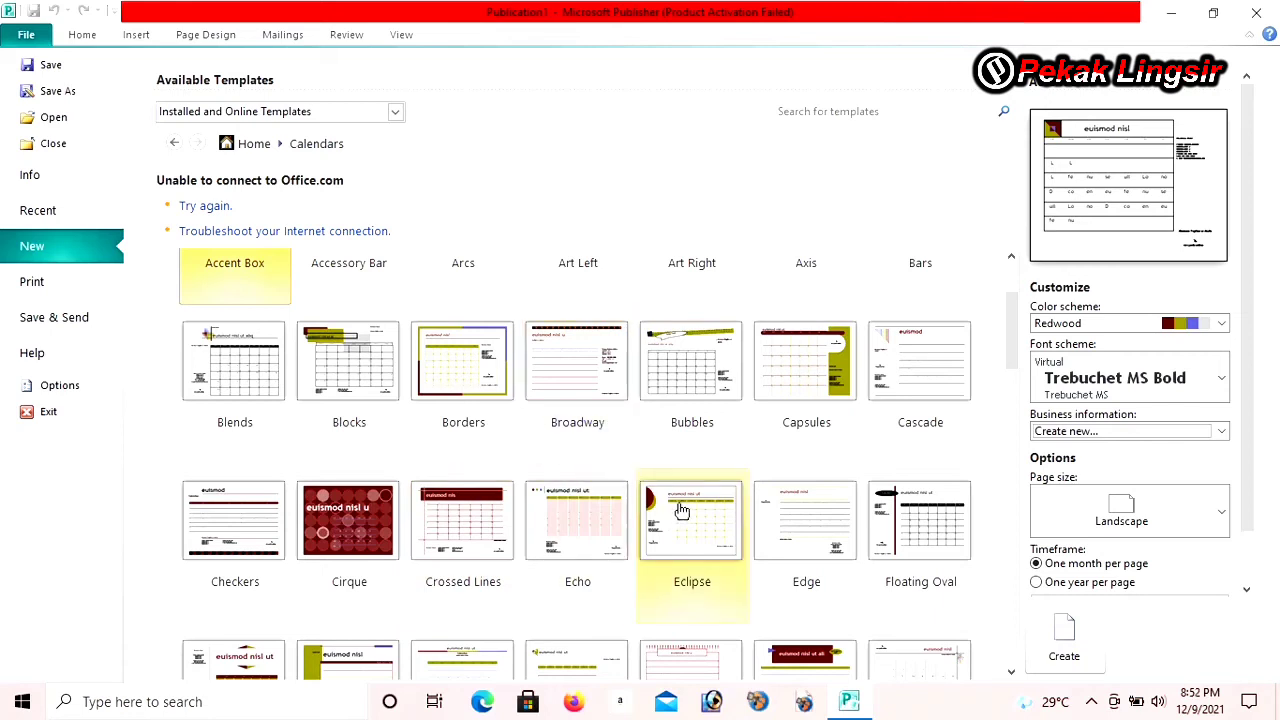
scroll(677, 511, "down", 2)
left_click(578, 515)
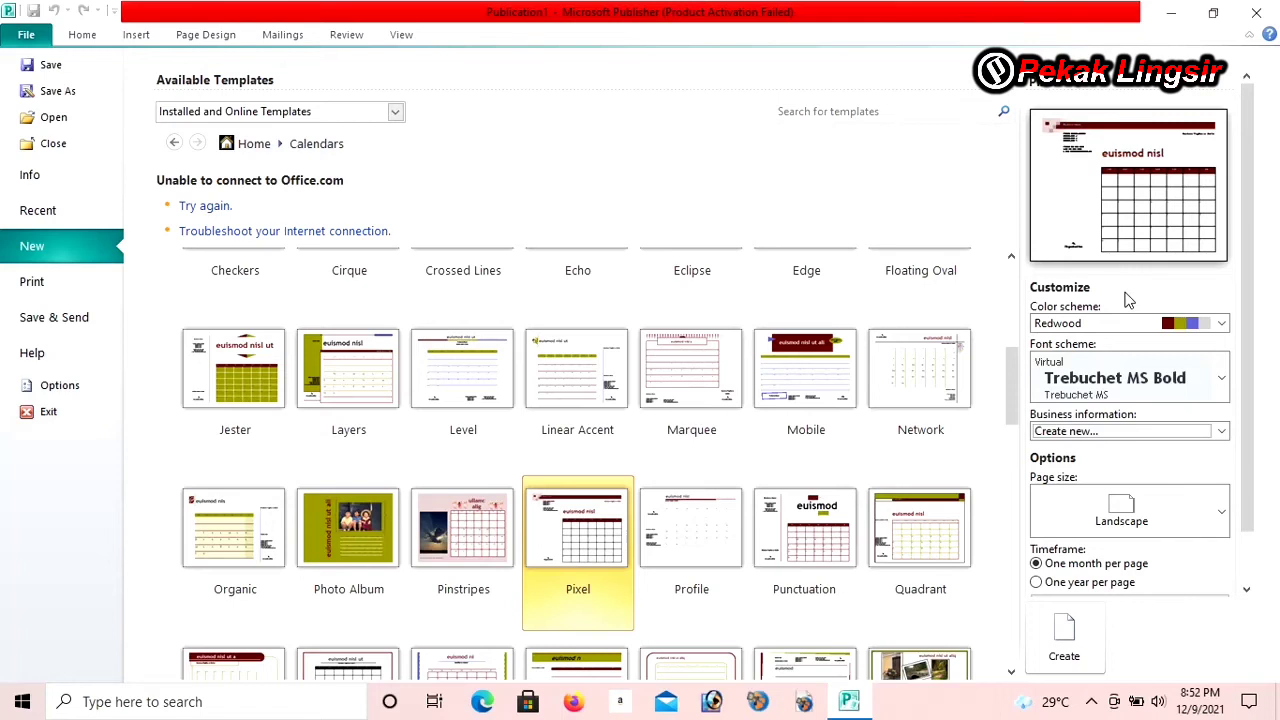
left_click(1125, 323)
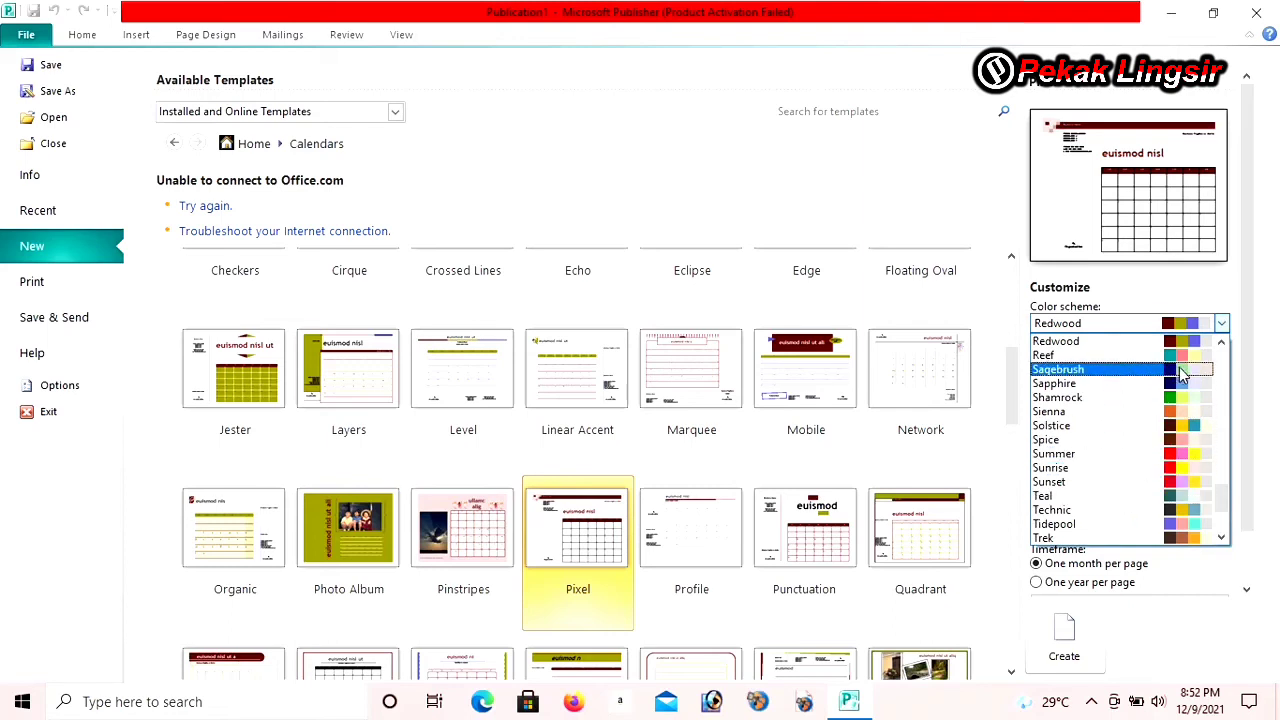
left_click(1178, 372)
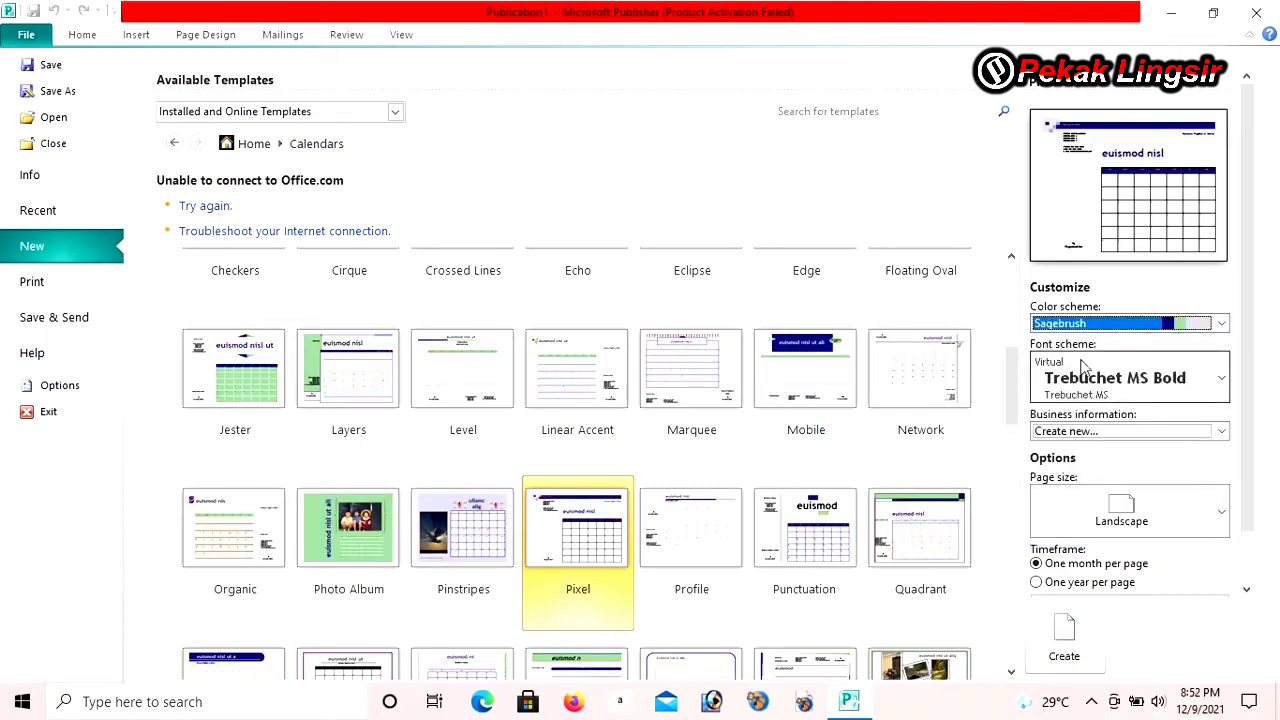
Step: Look through the available font schemes and the fields for a new business information set, without changing either
left_click(1220, 385)
left_click(1220, 385)
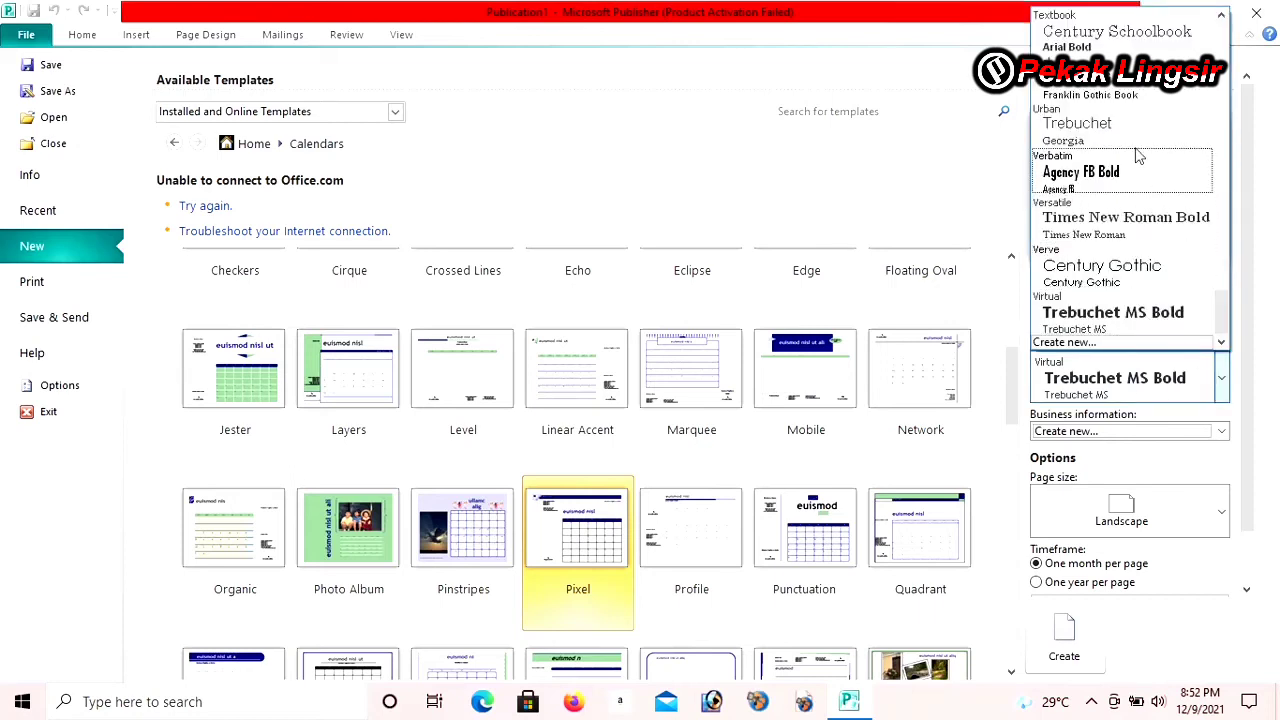
scroll(1130, 215, "up", 10)
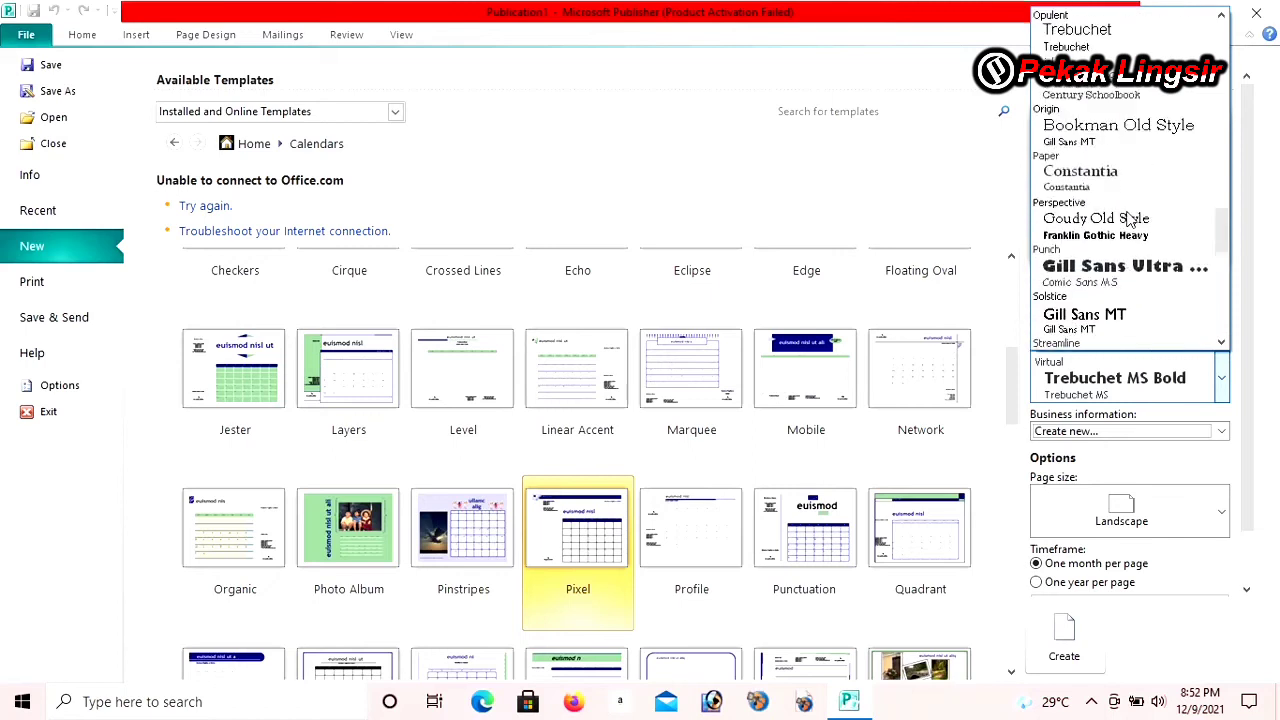
scroll(1130, 220, "up", 12)
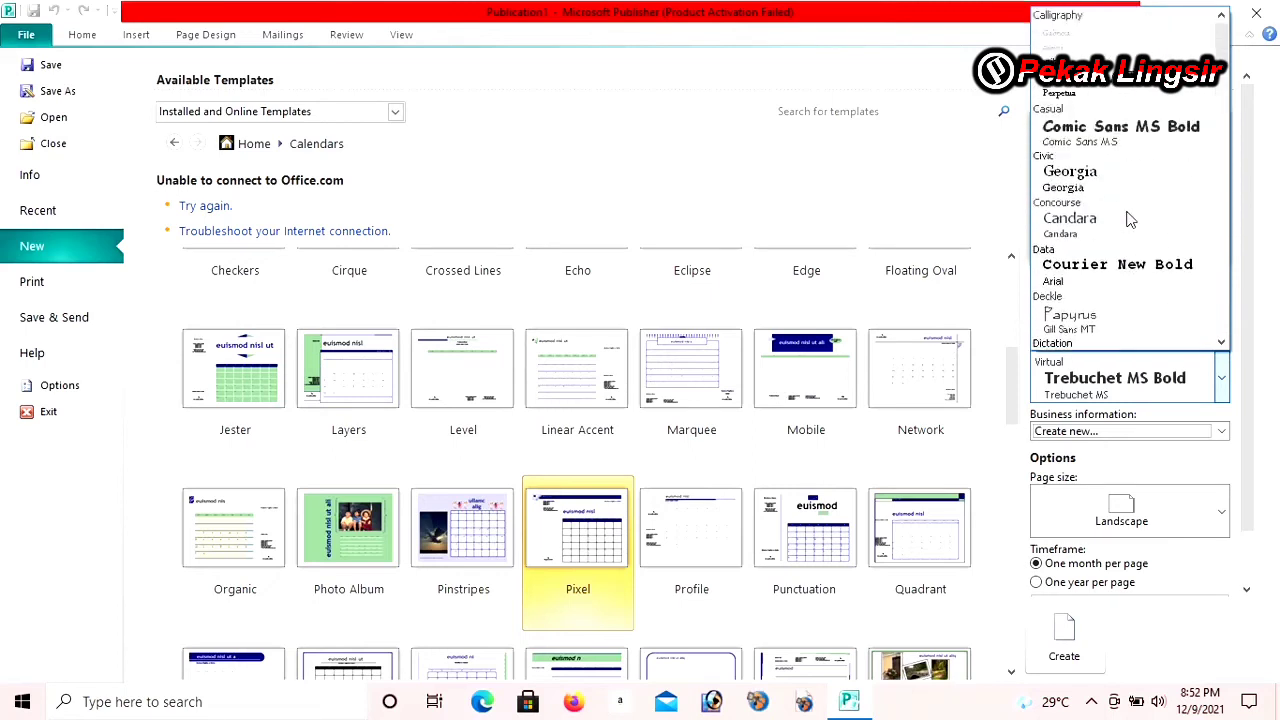
key("Escape")
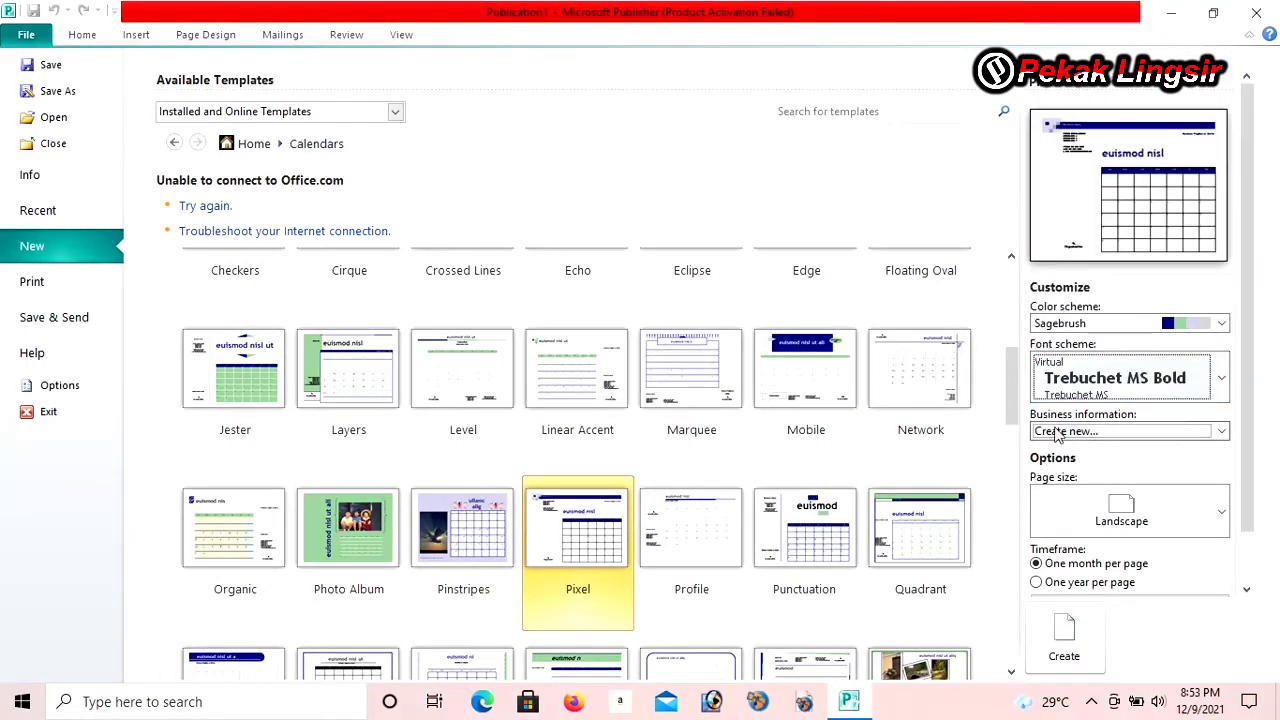
left_click(1222, 432)
left_click(1086, 450)
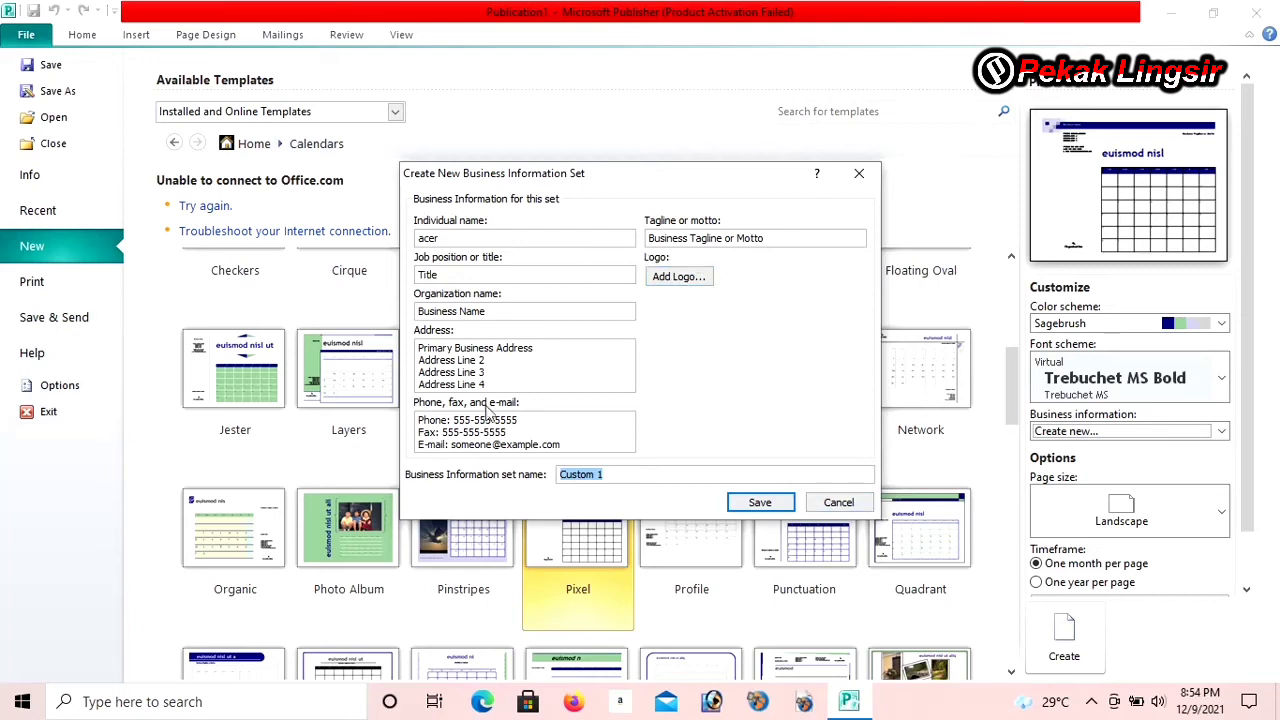
left_click(840, 503)
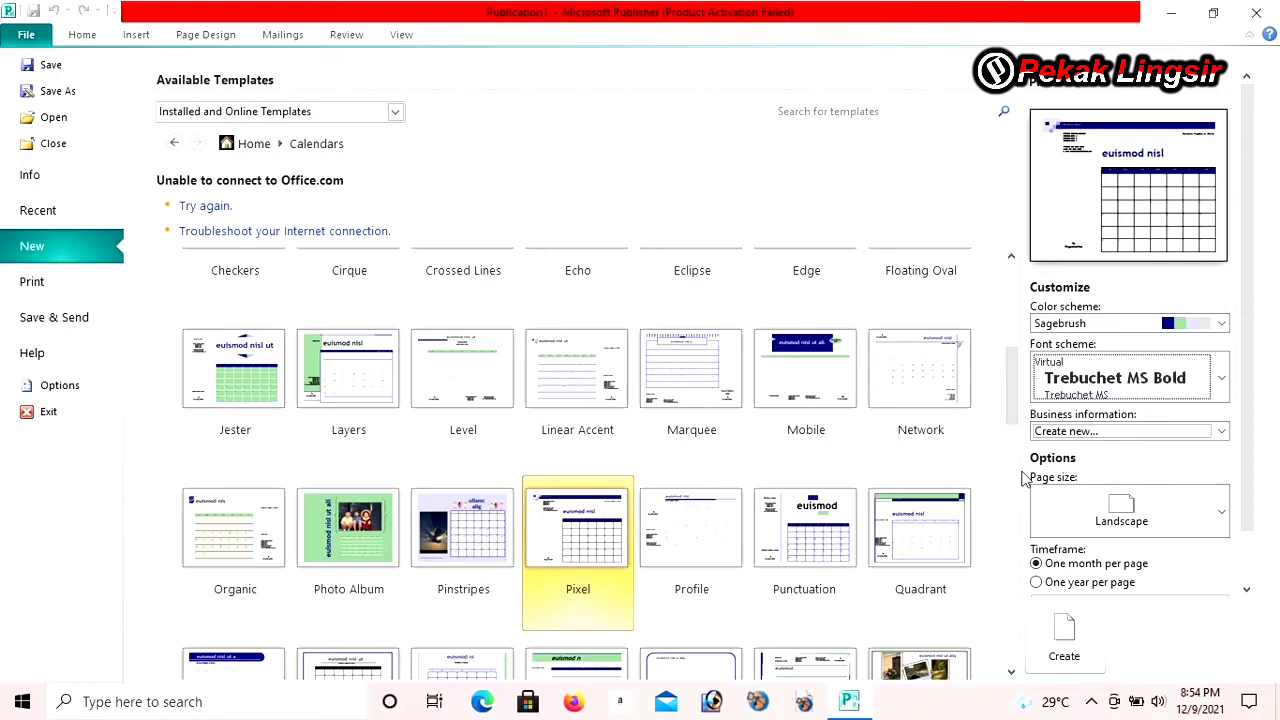
Step: Set the calendar's page size to Landscape and its date range from January 2022 to December 2022
left_click(1222, 512)
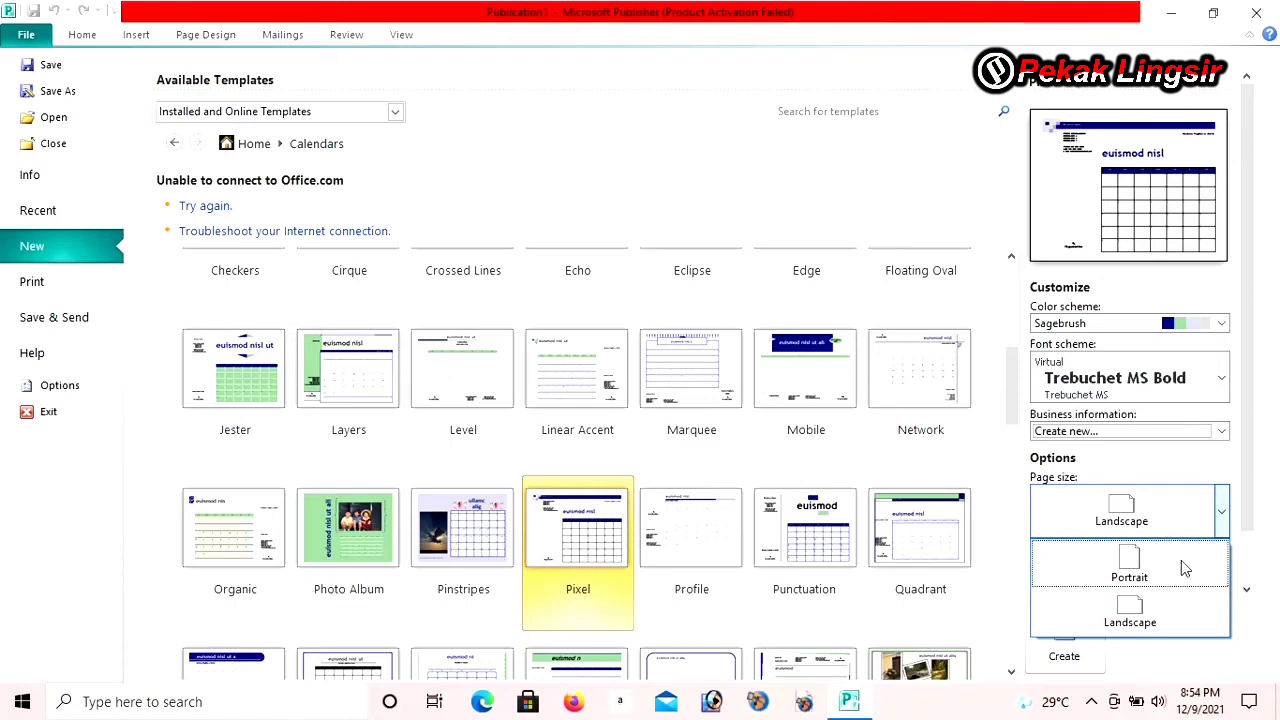
left_click(1156, 622)
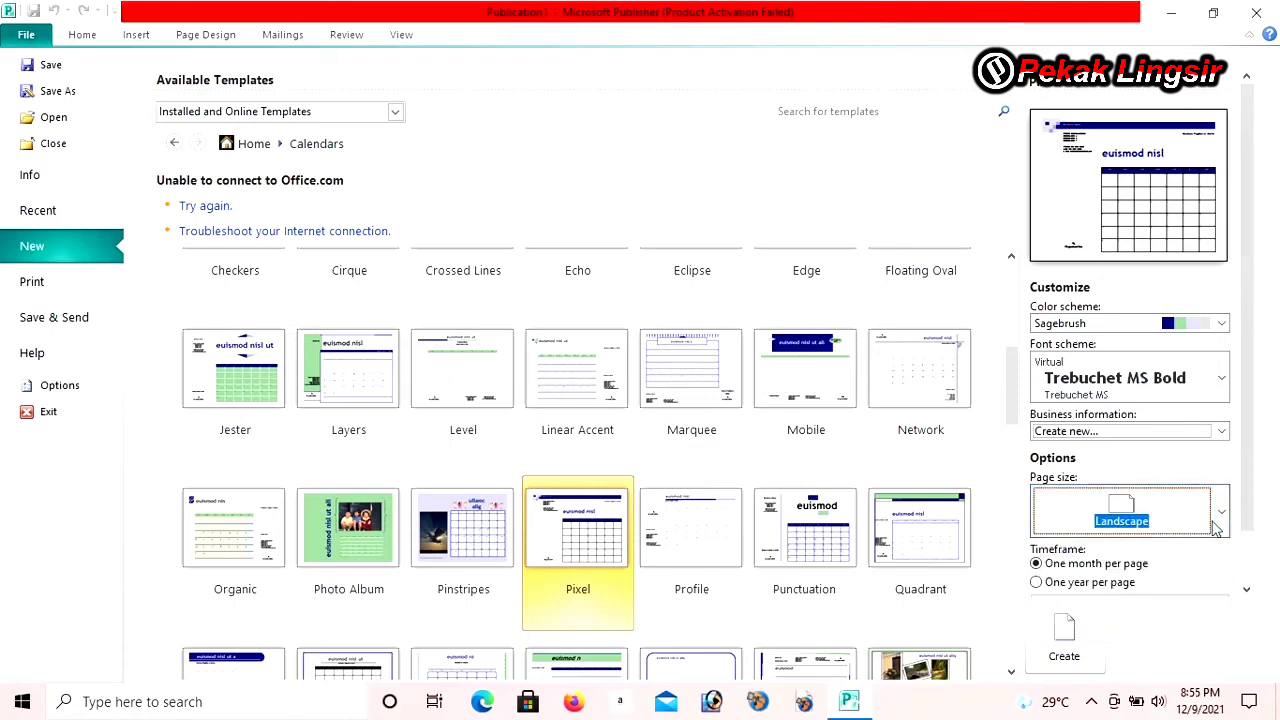
scroll(1245, 515, "down", 1)
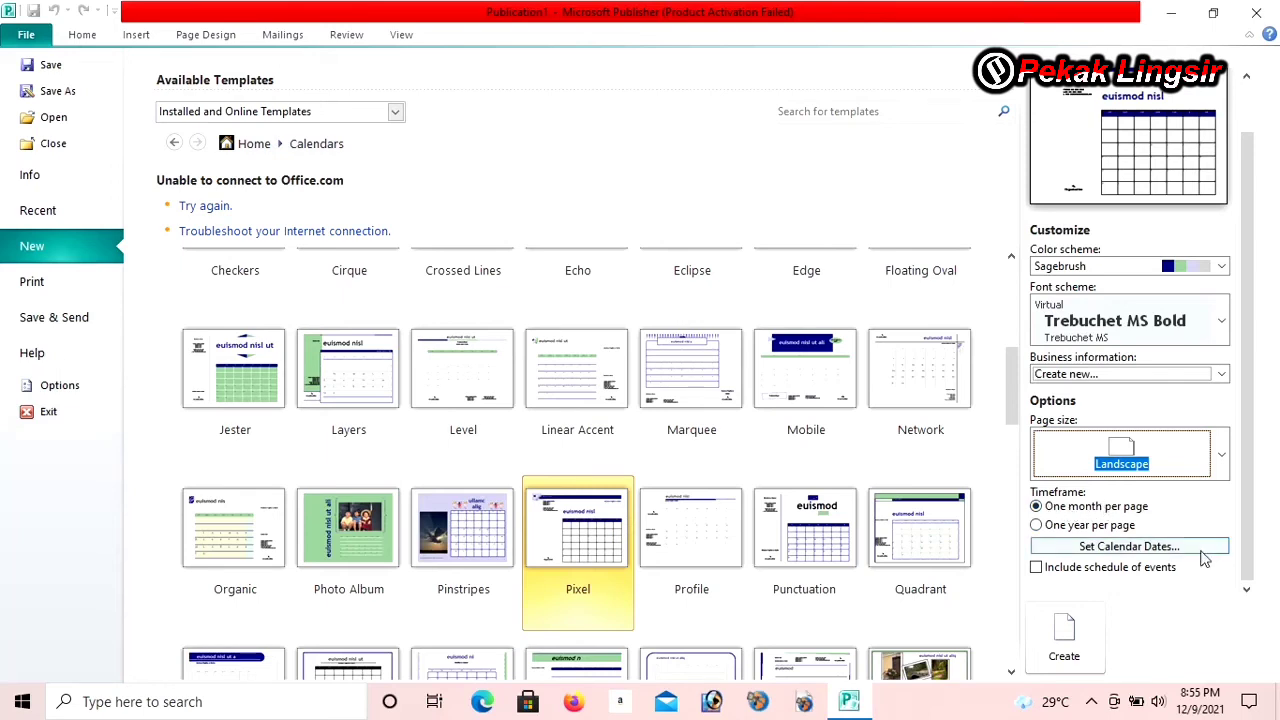
left_click(1130, 547)
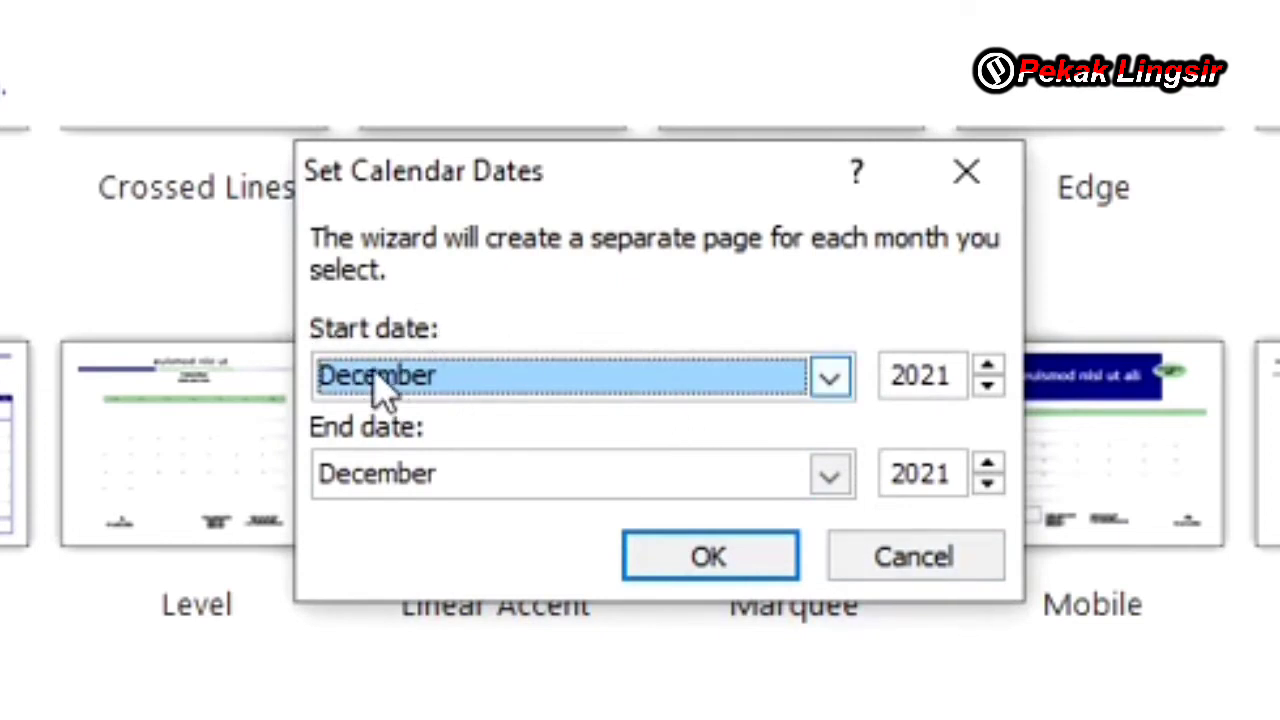
left_click(829, 385)
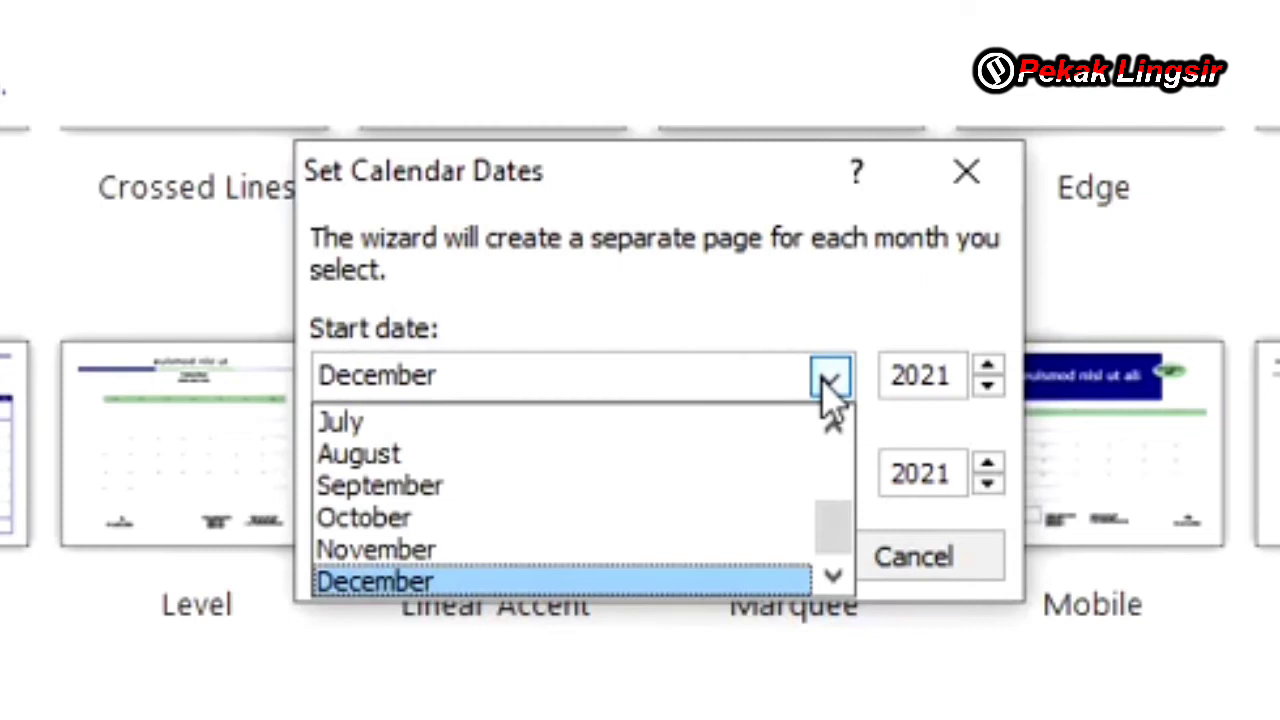
scroll(643, 486, "up", 2)
left_click(508, 422)
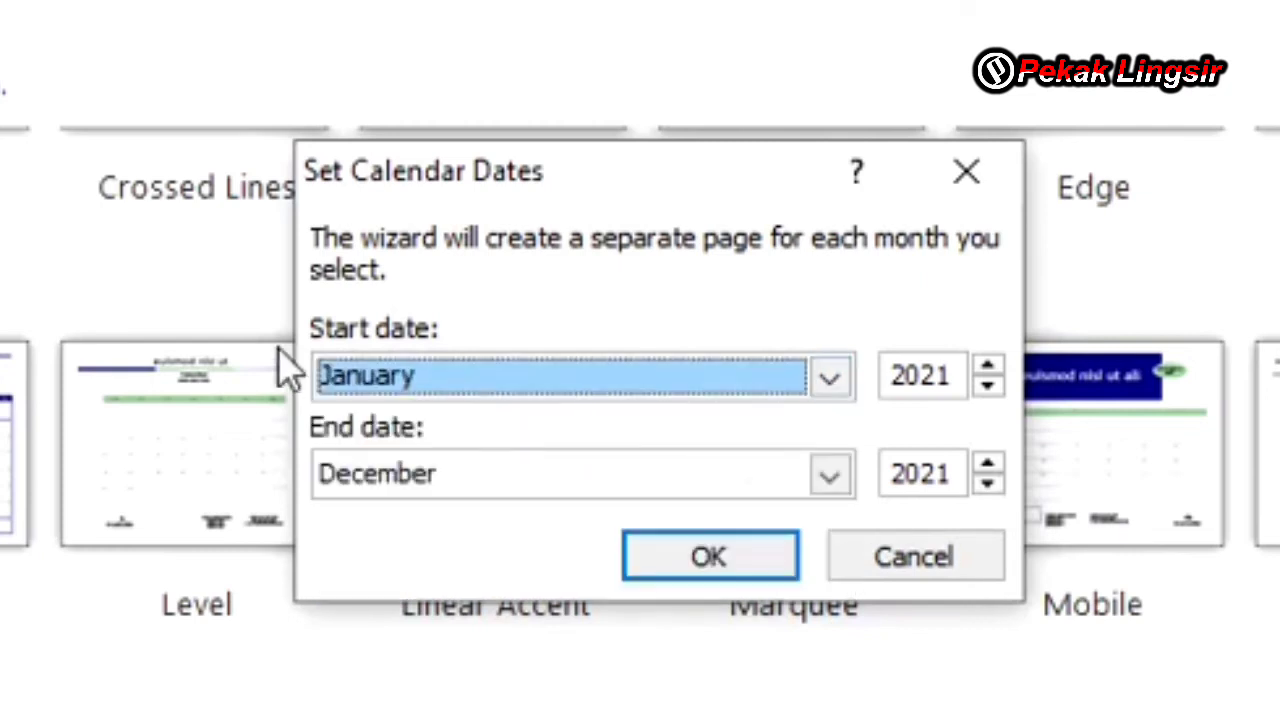
left_click(987, 366)
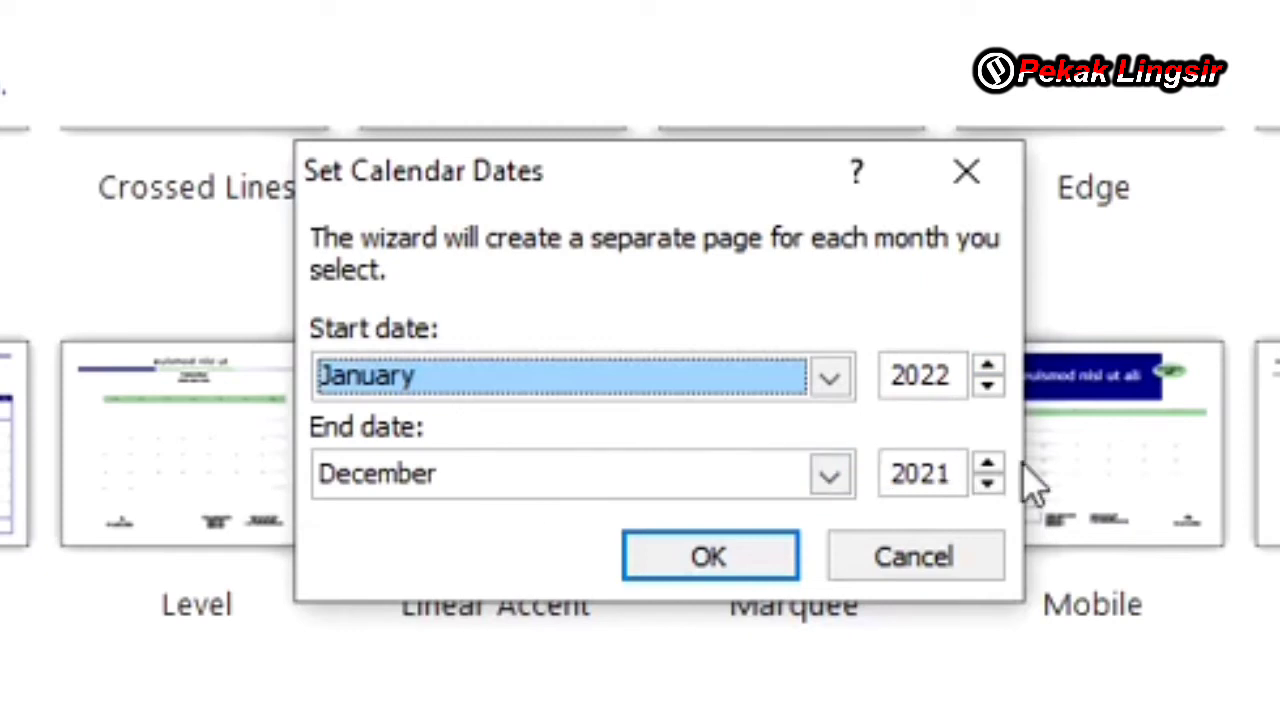
left_click(988, 465)
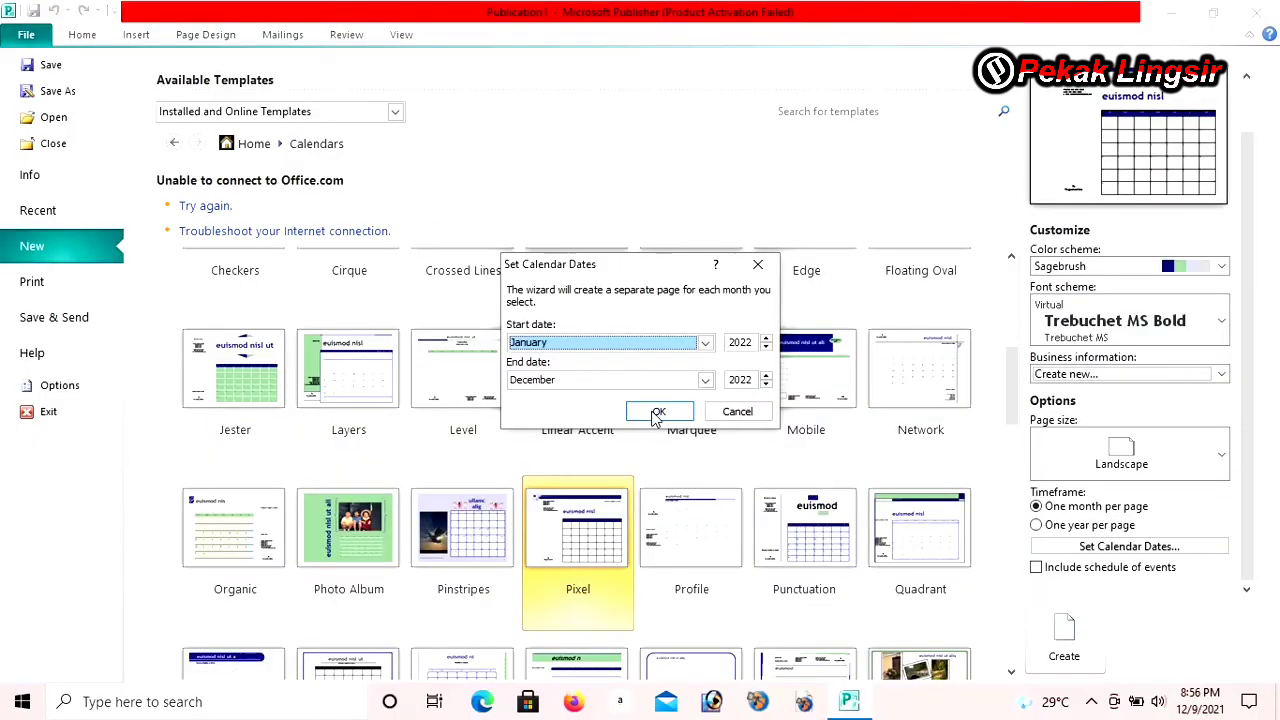
left_click(657, 413)
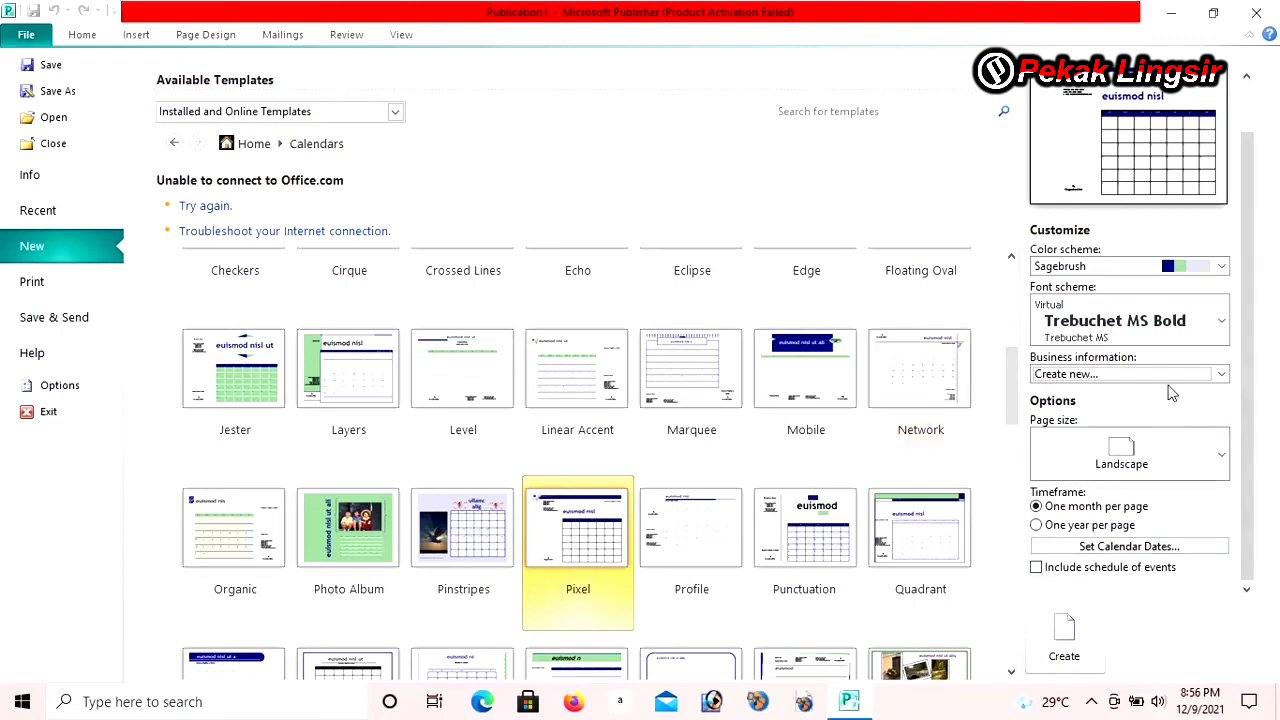
Step: Create the calendar publication from the configured template and look through its monthly pages down to December
left_click(1068, 637)
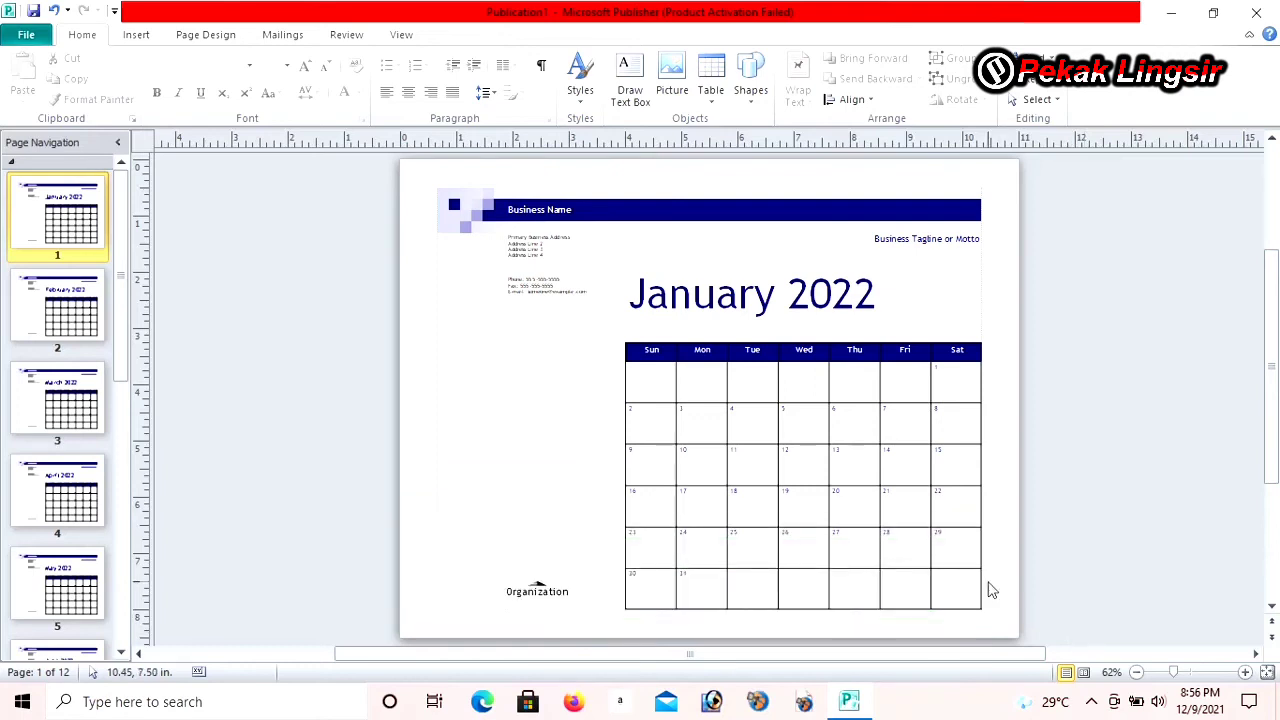
scroll(57, 190, "down", 10)
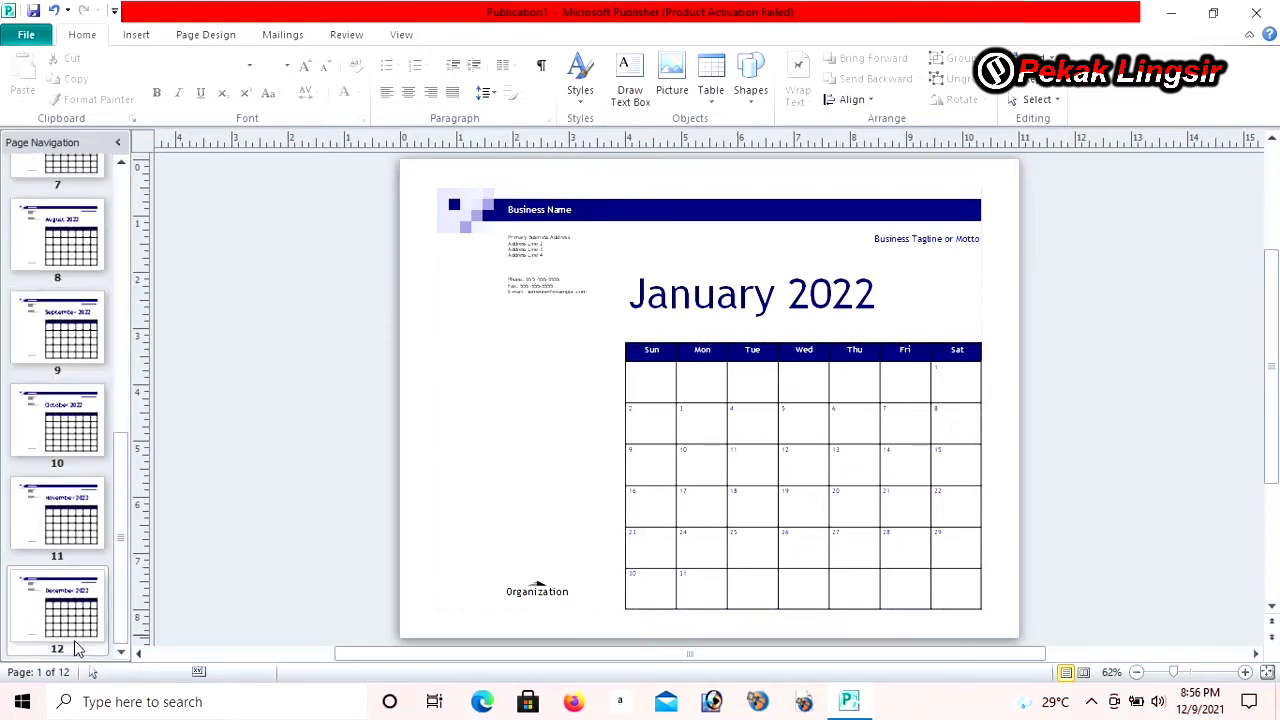
Step: Check the December 2022 page of the calendar and return to the January 2022 page
left_click(53, 620)
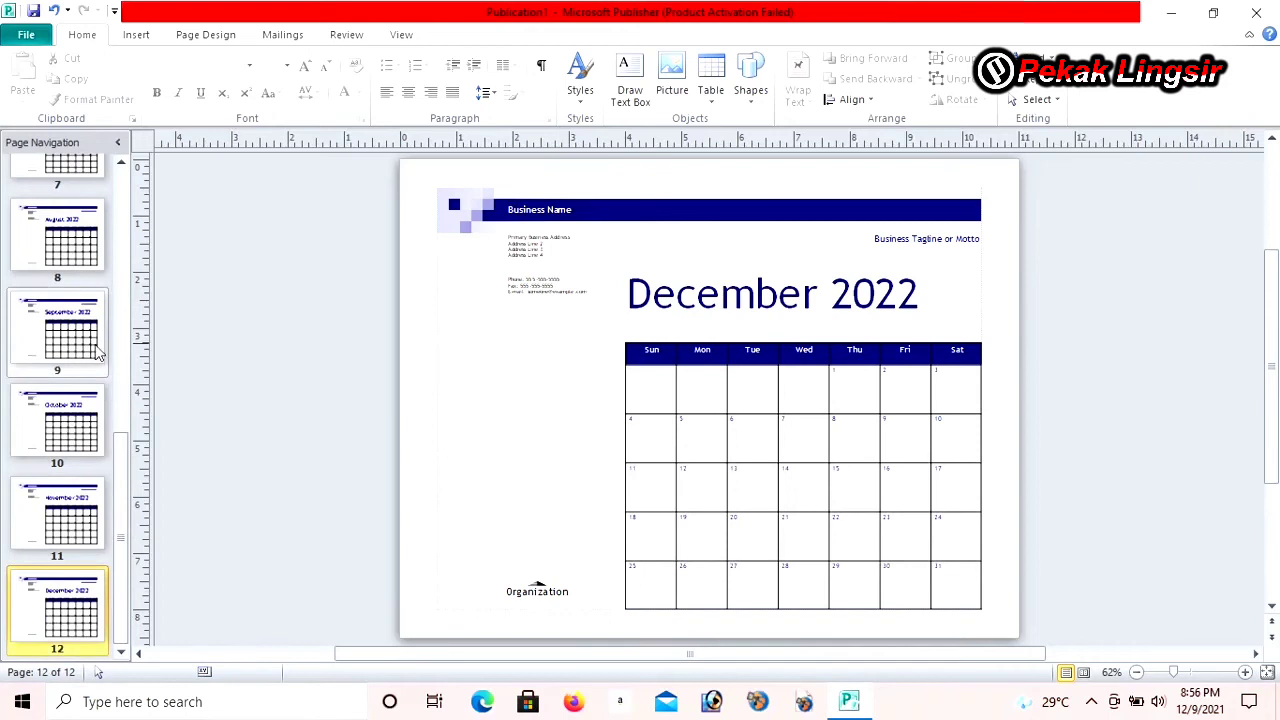
scroll(50, 318, "up", 10)
scroll(57, 320, "up", 2)
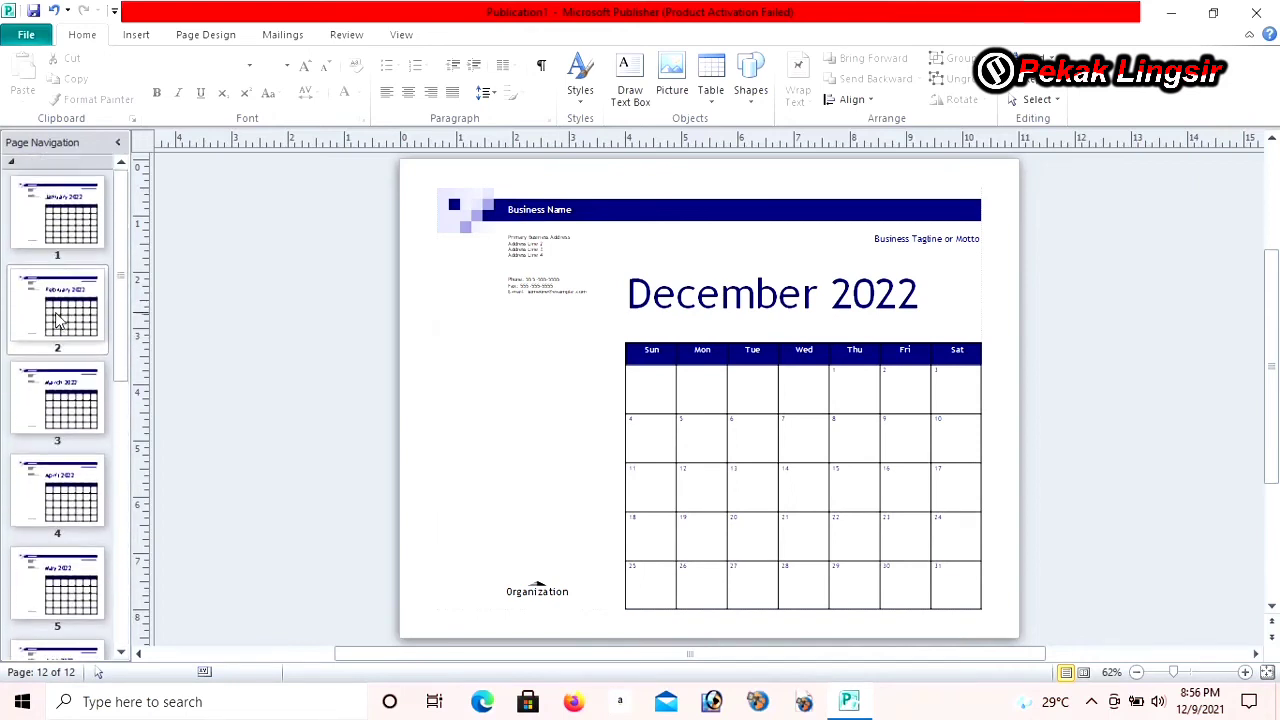
left_click(57, 215)
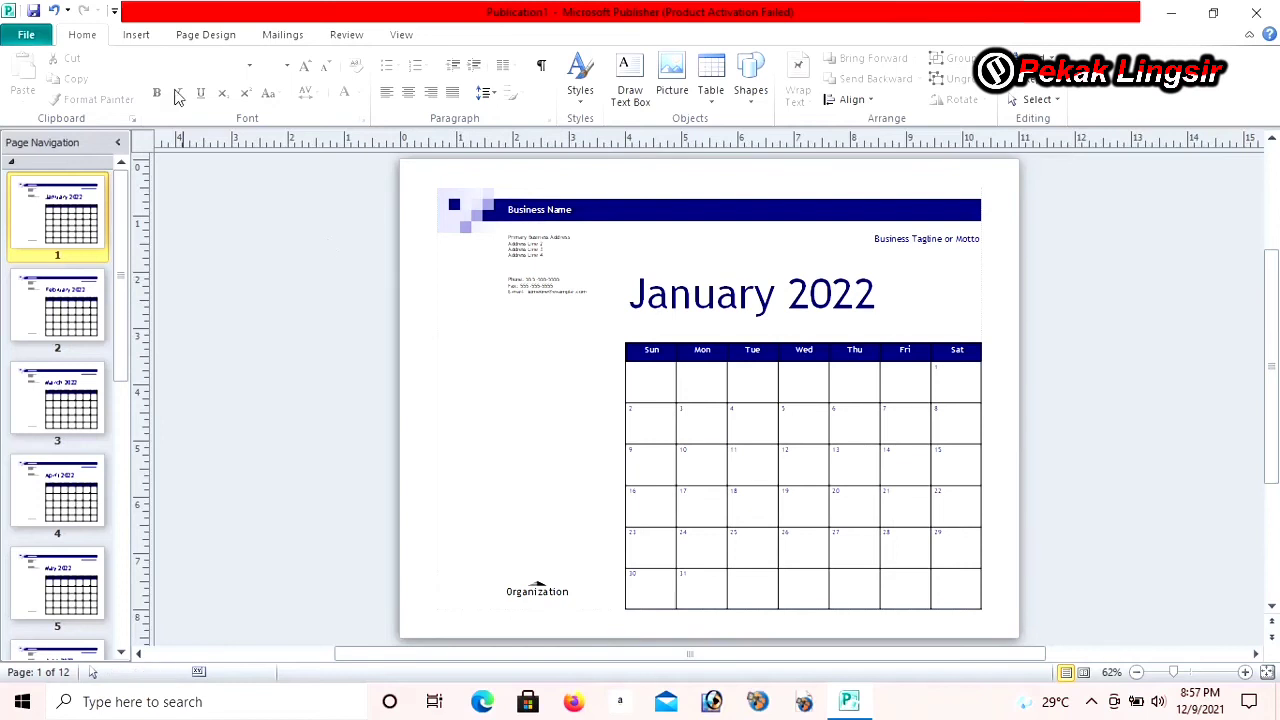
Step: Insert the picture pekak lingsir copy.png from the Downloads folder onto the January page
left_click(134, 38)
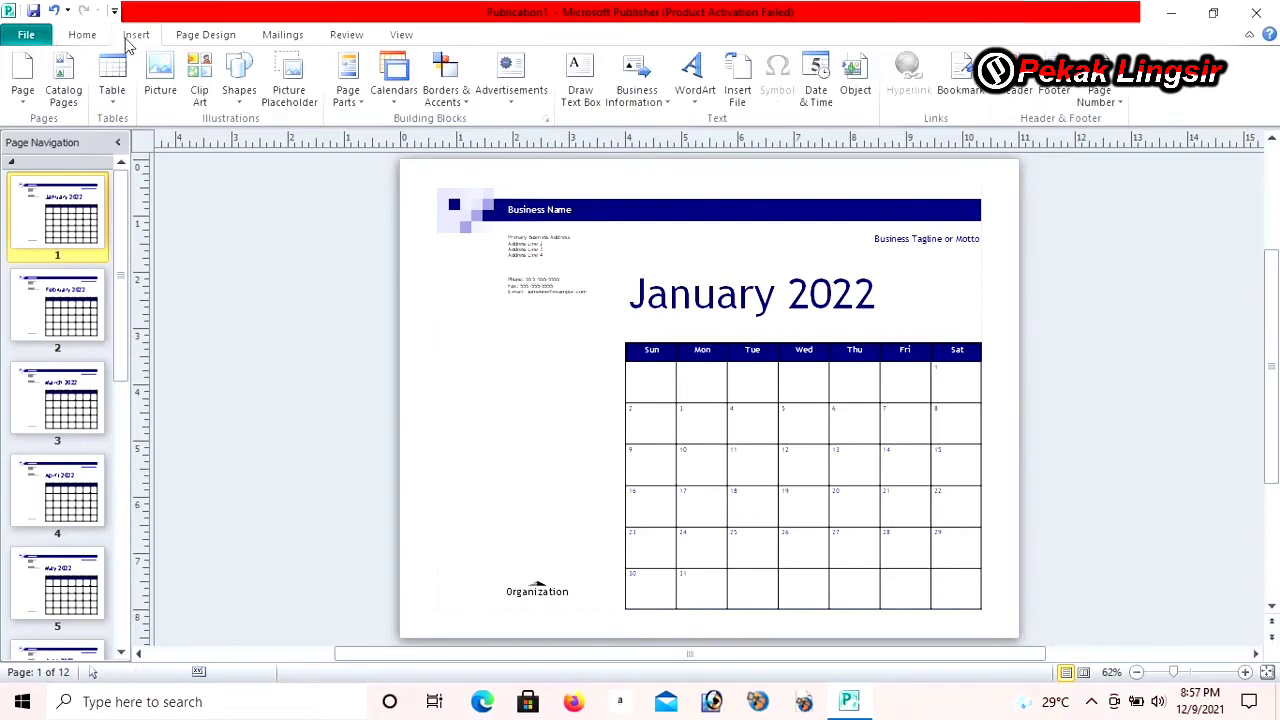
left_click(160, 75)
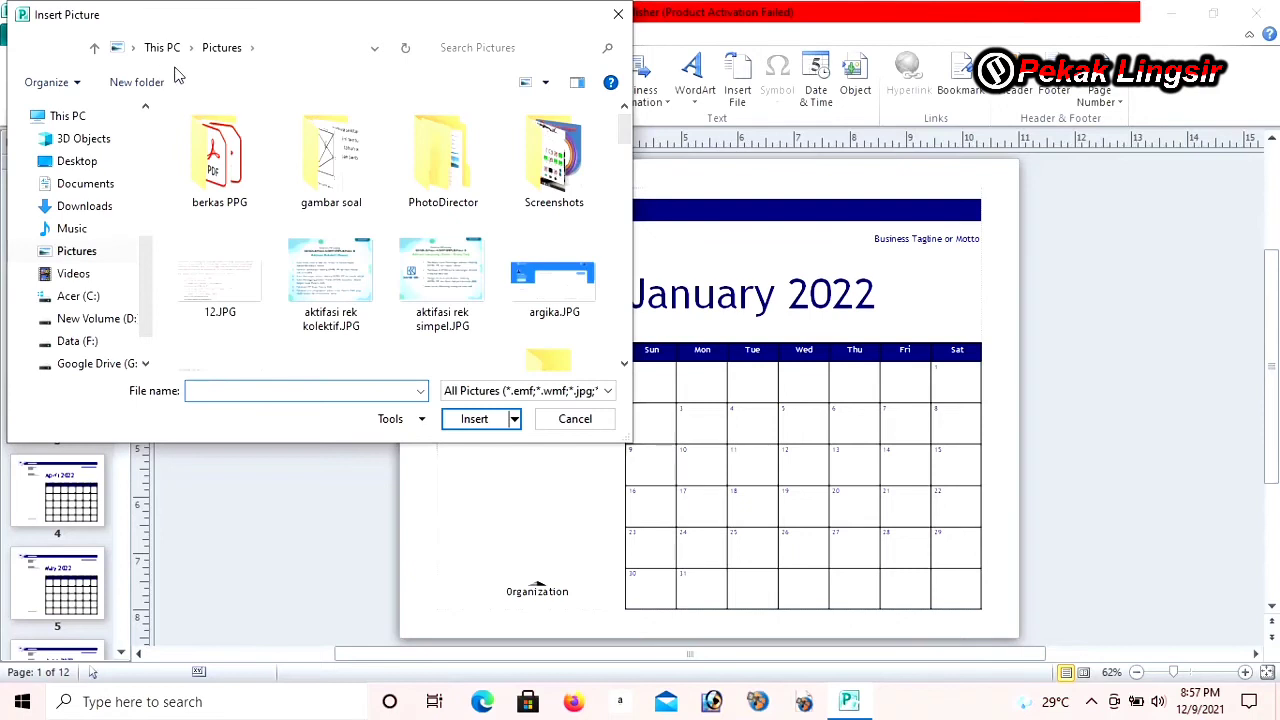
left_click(84, 206)
scroll(360, 208, "down", 10)
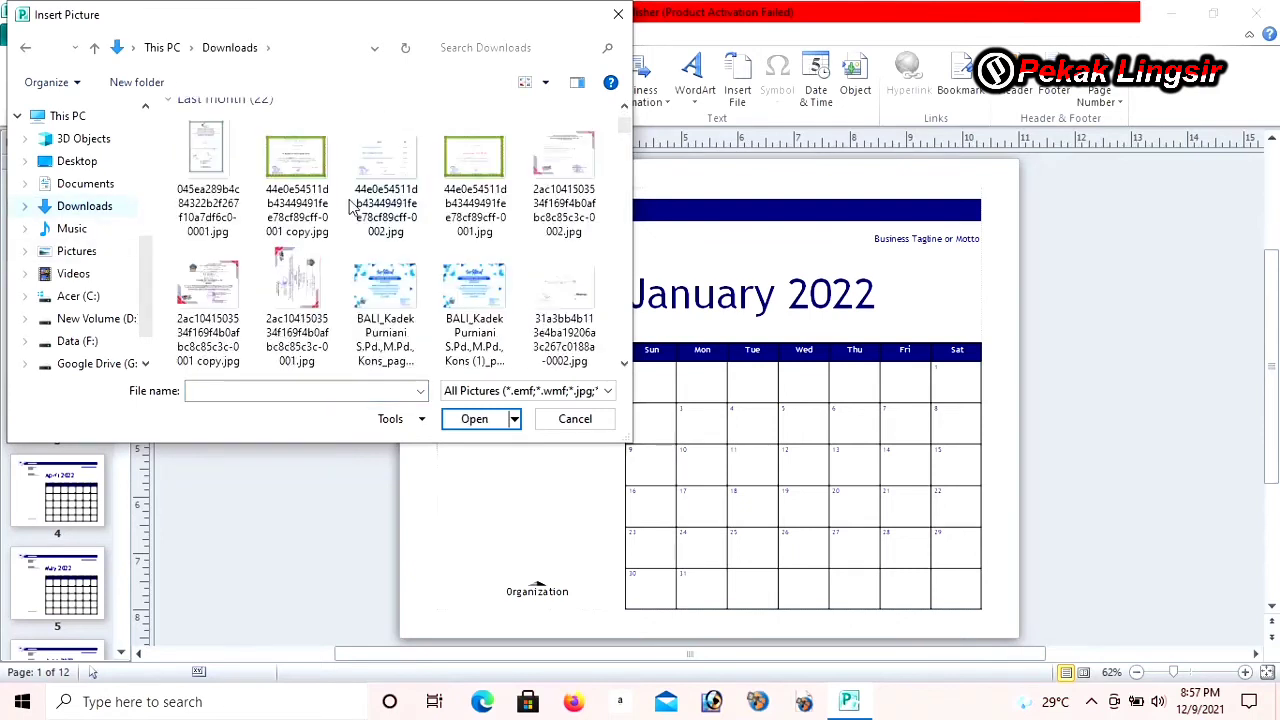
scroll(350, 208, "down", 10)
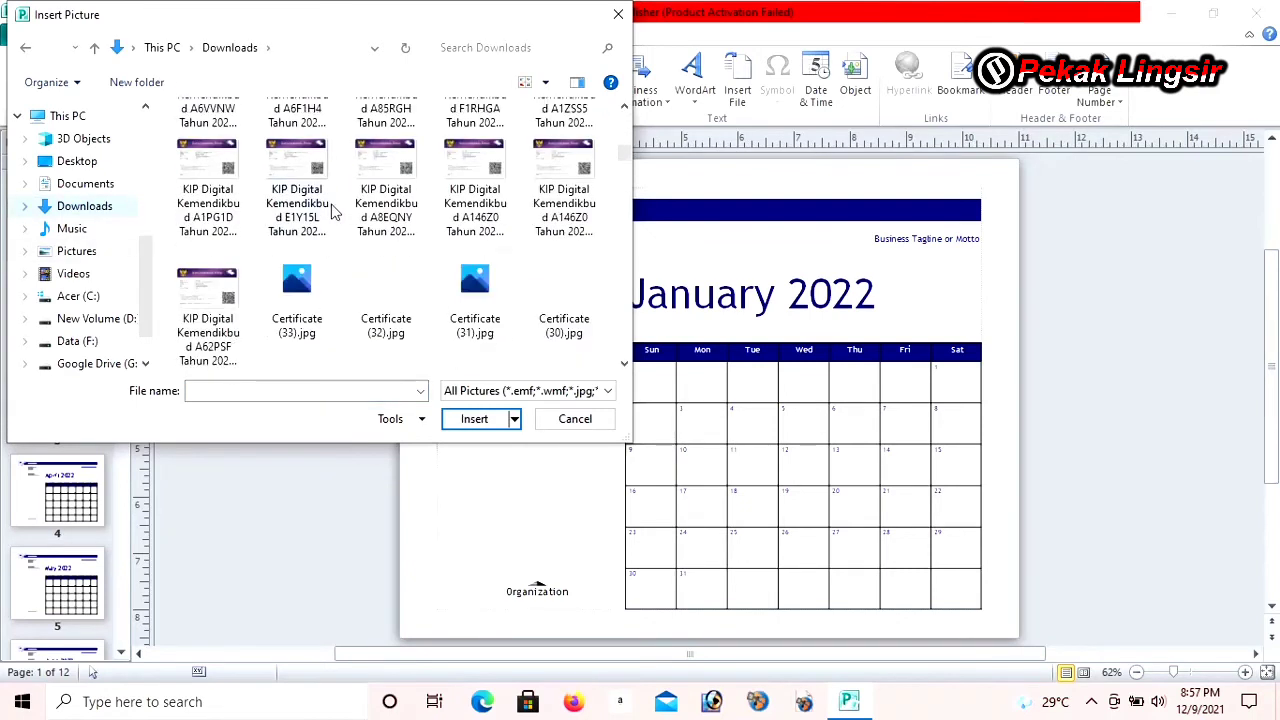
scroll(333, 212, "down", 10)
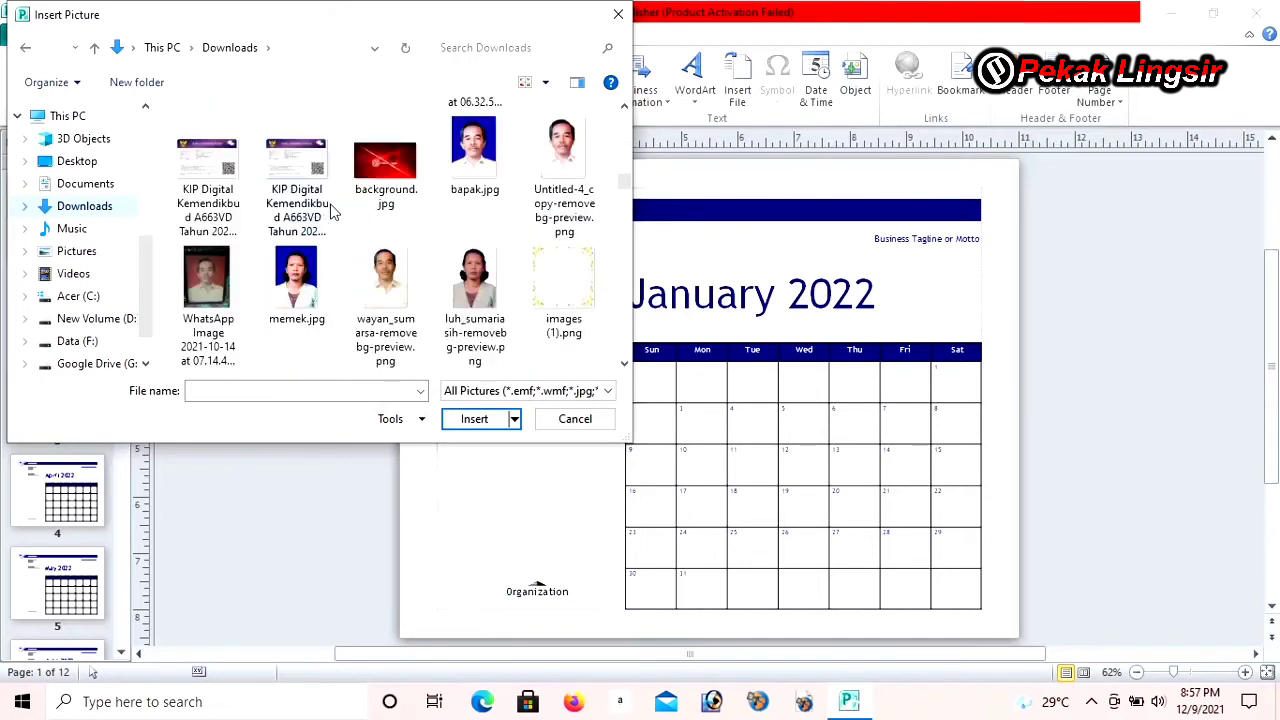
scroll(333, 212, "down", 10)
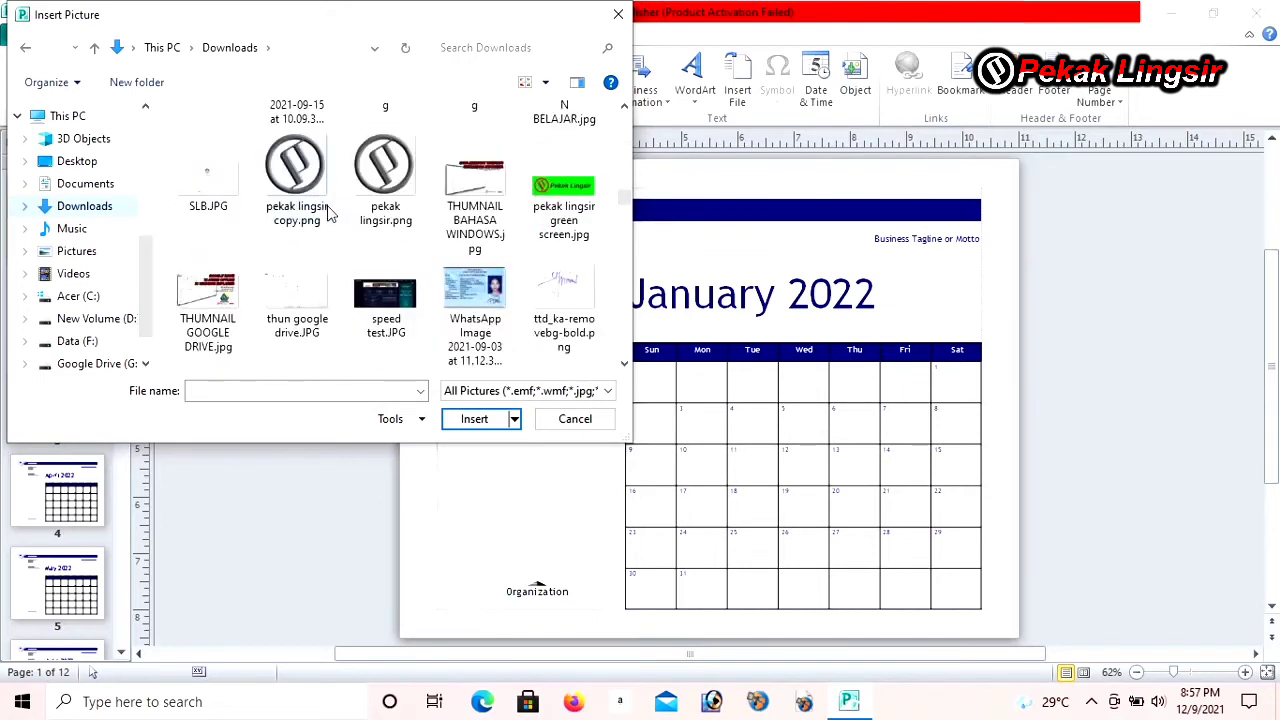
left_click(296, 262)
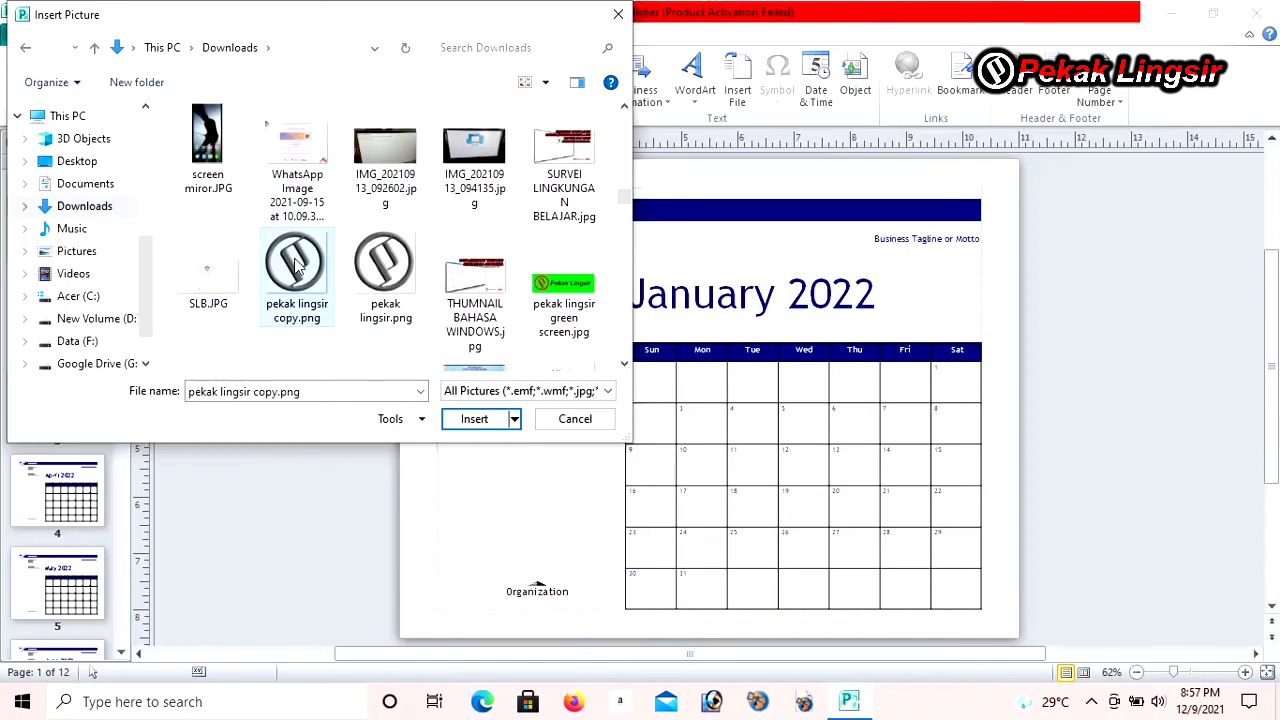
left_click(490, 428)
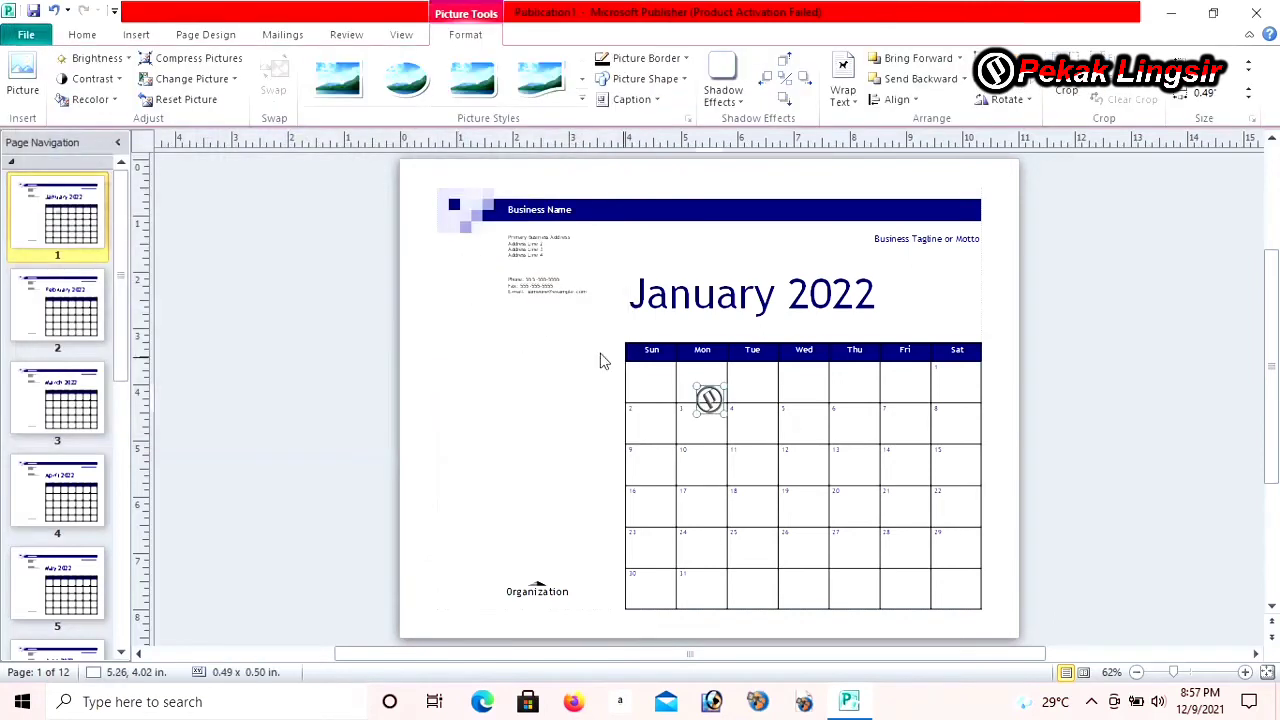
Step: Enlarge the inserted logo to about 2.02 x 2.05 in and place it directly below the pixel graphic, beside the address text
left_click_drag(706, 400, 551, 369)
left_click_drag(505, 334, 498, 321)
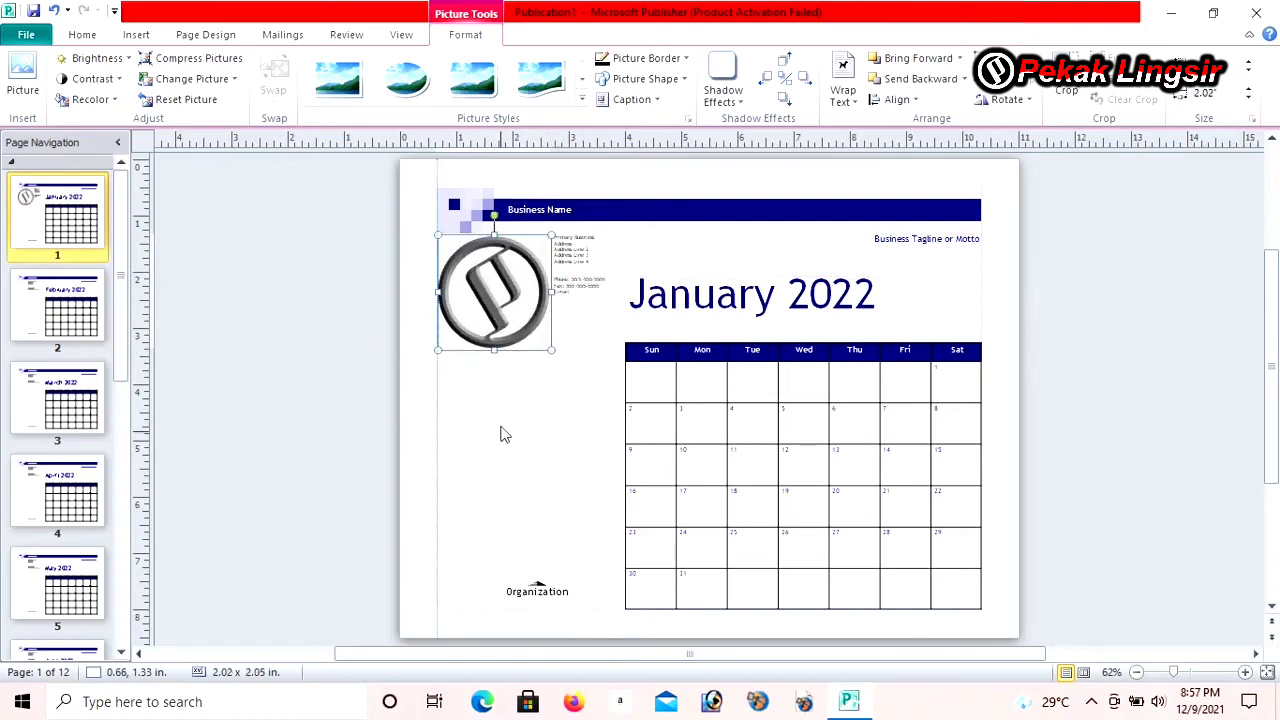
Step: Replace the month title on the January page with "Januari 2022"
triple_click(697, 318)
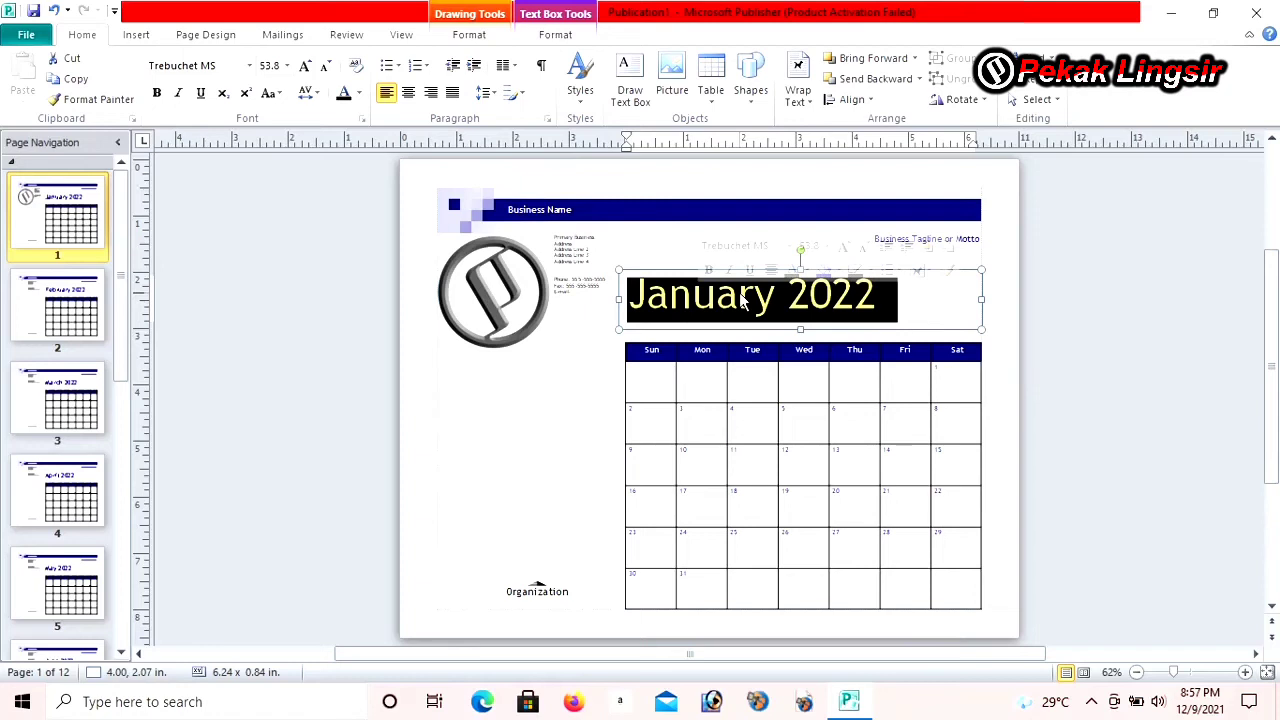
type("j")
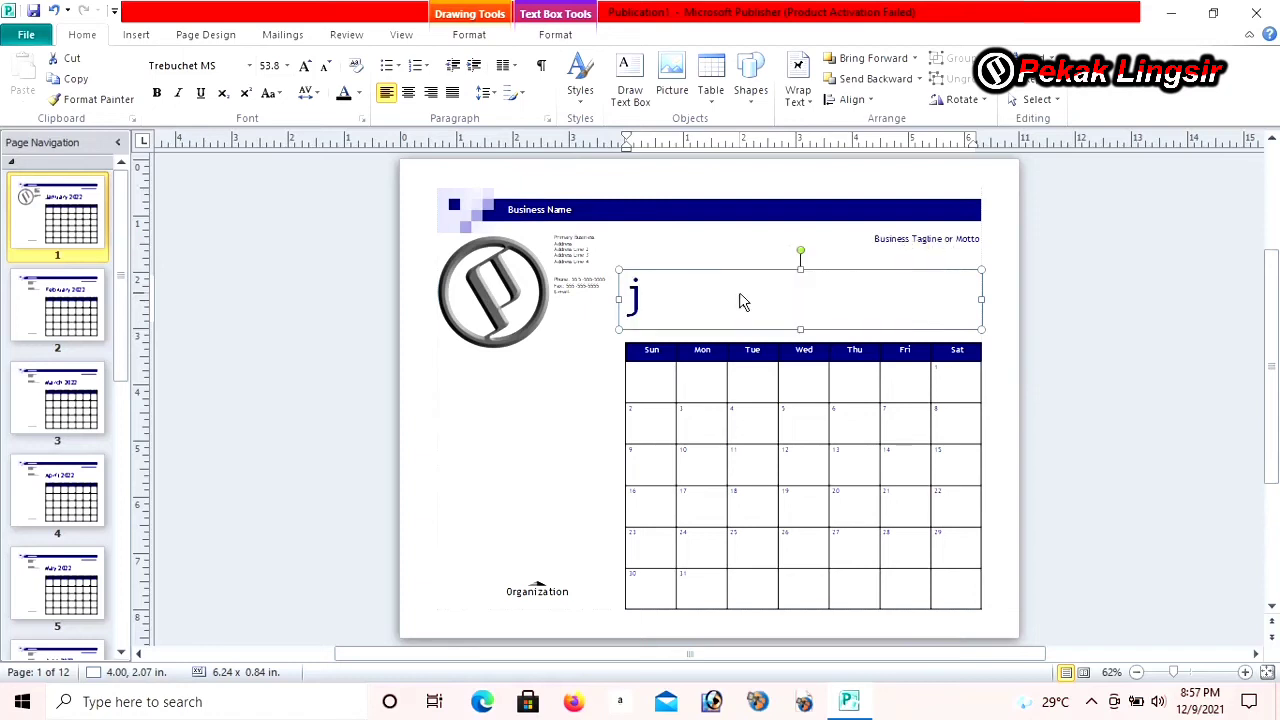
key("BackSpace")
type("Jan")
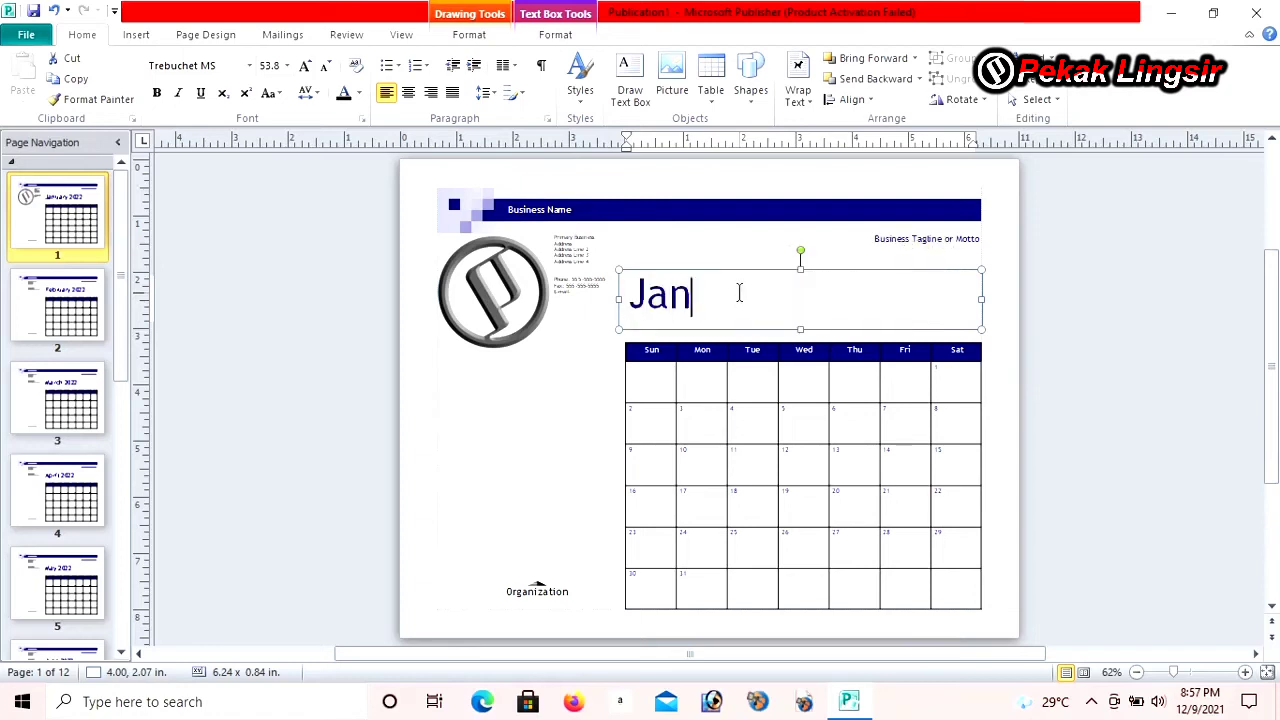
type("uari ")
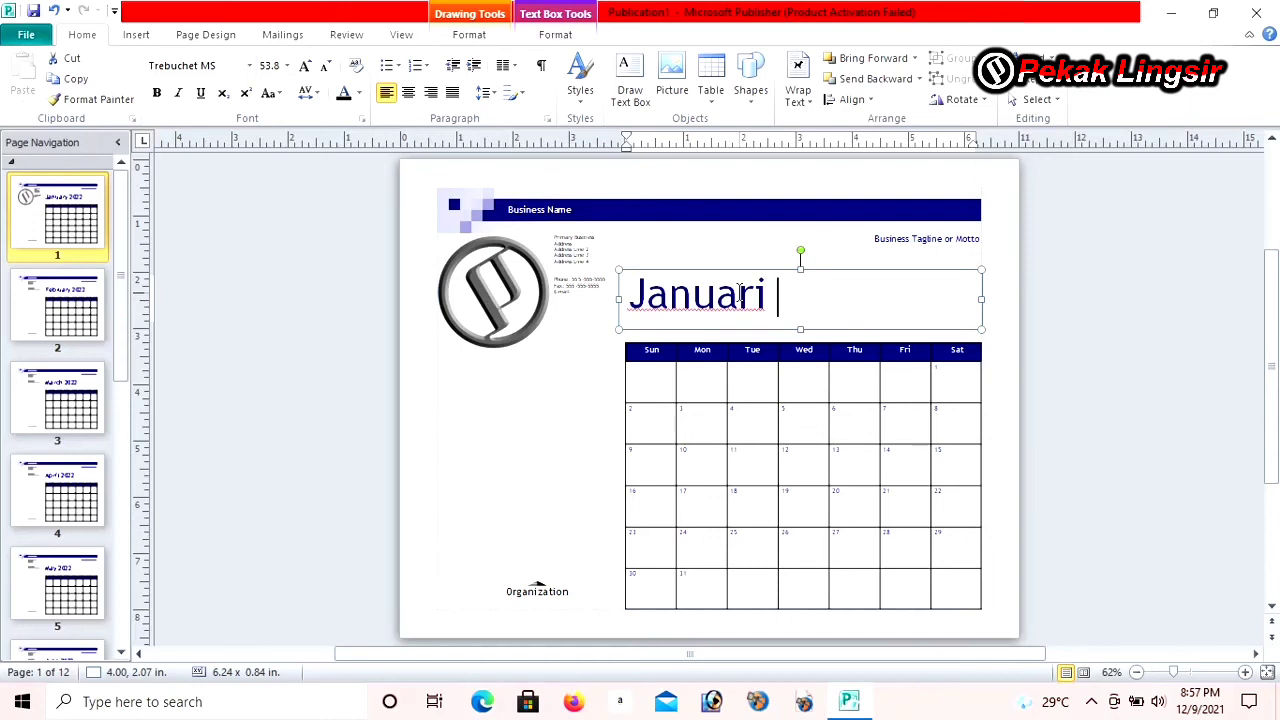
type("2022")
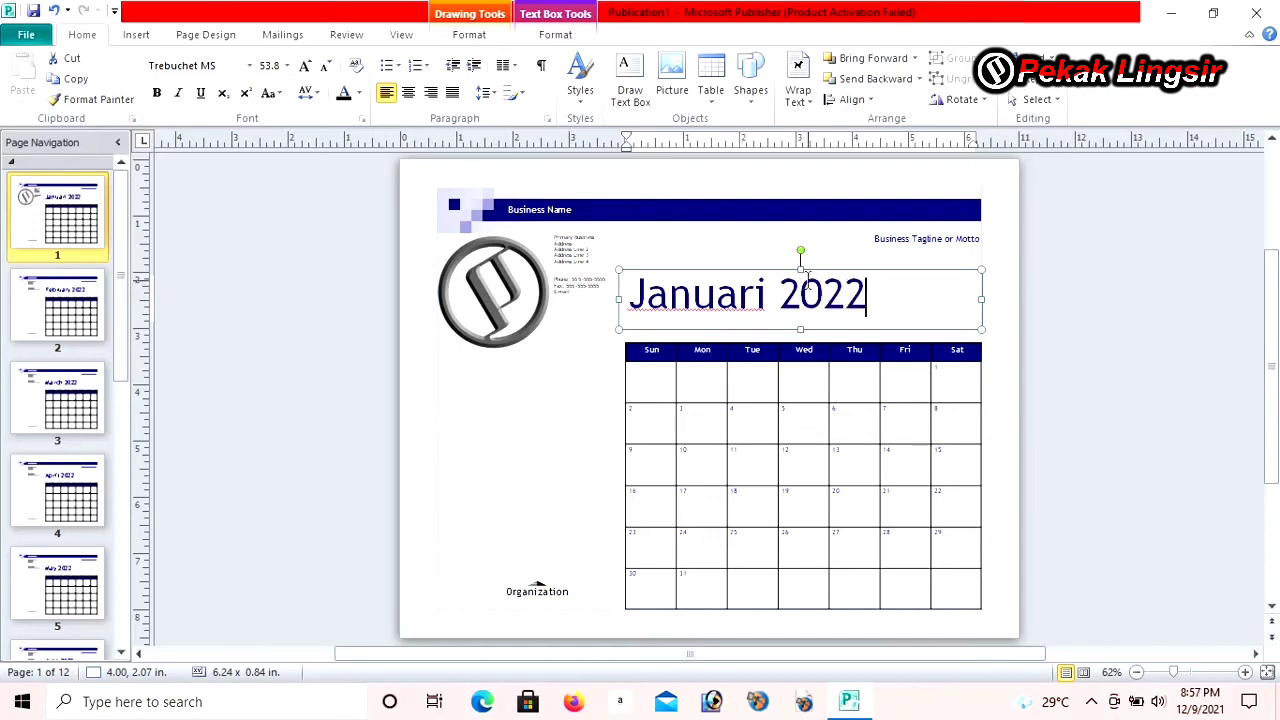
left_click(726, 252)
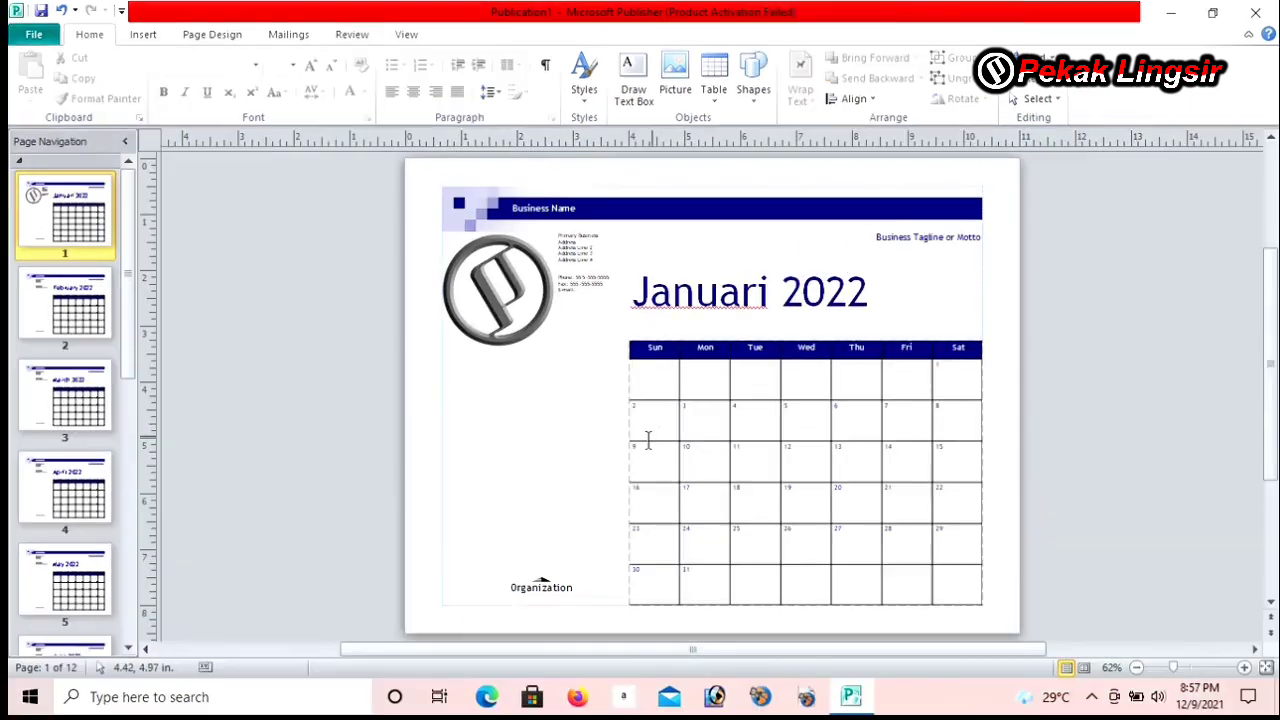